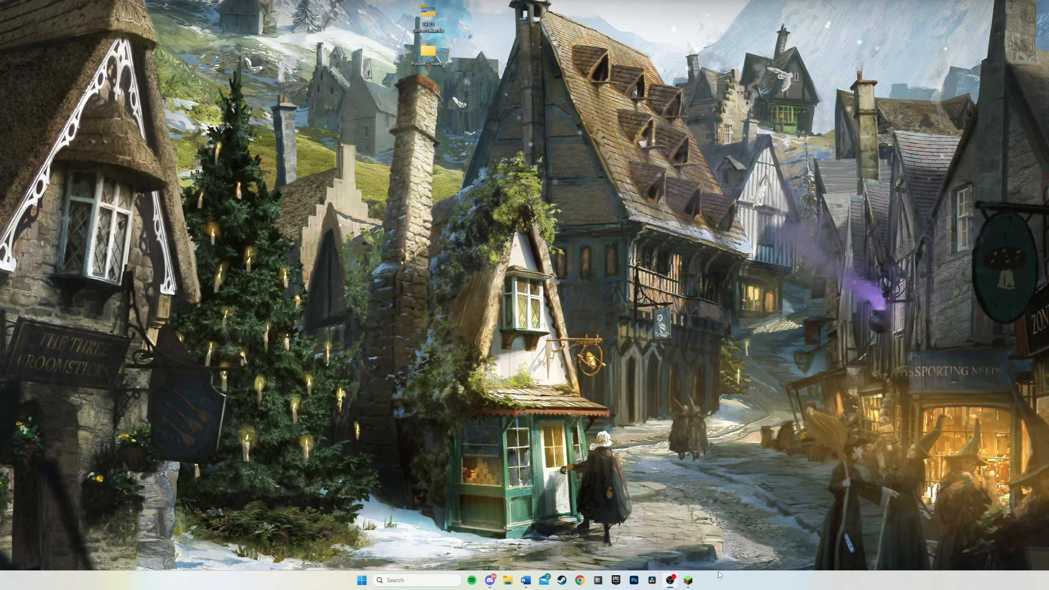
Step: Switch to Minecraft and create a new multiplayer server entry named "Minecraft Home server"
click(688, 581)
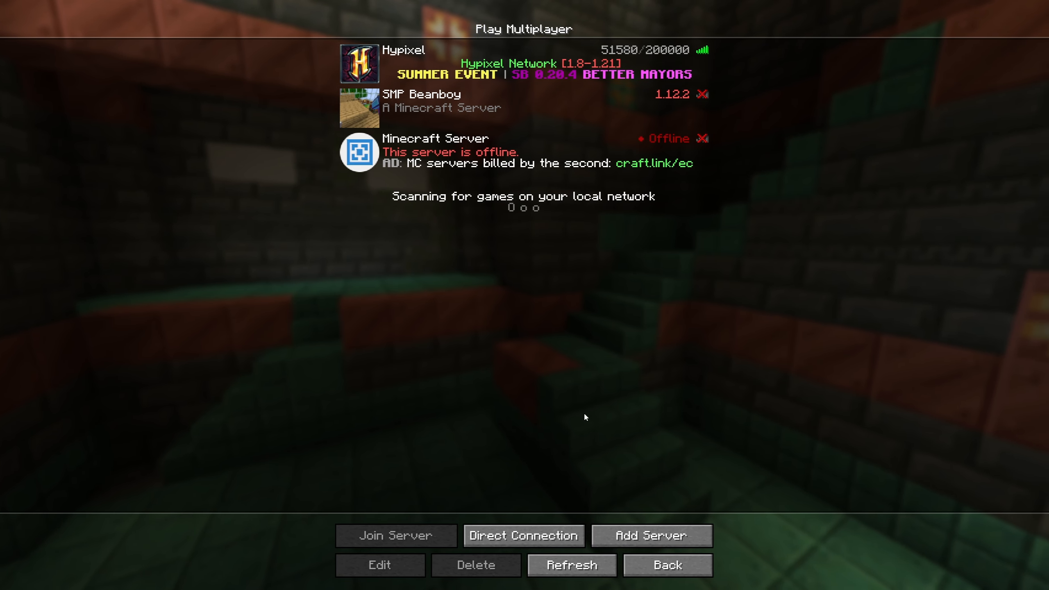
click(653, 540)
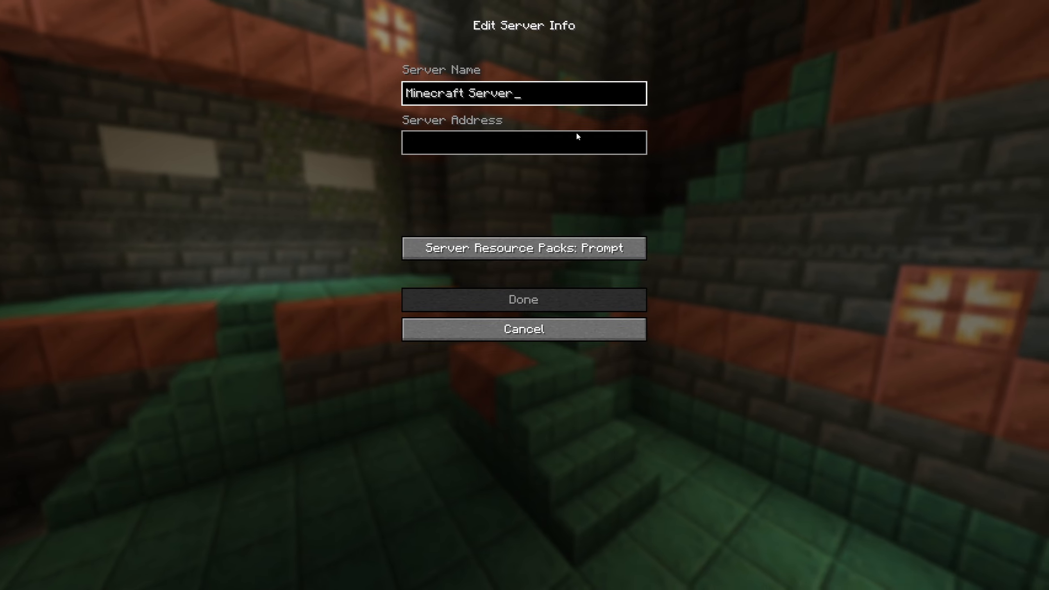
key(BackSpace)
key(BackSpace)
key(BackSpace)
key(BackSpace)
key(BackSpace)
key(BackSpace)
key(BackSpace)
key(BackSpace)
key(BackSpace)
key(BackSpace)
key(BackSpace)
key(BackSpace)
key(BackSpace)
key(BackSpace)
key(BackSpace)
key(BackSpace)
text(M)
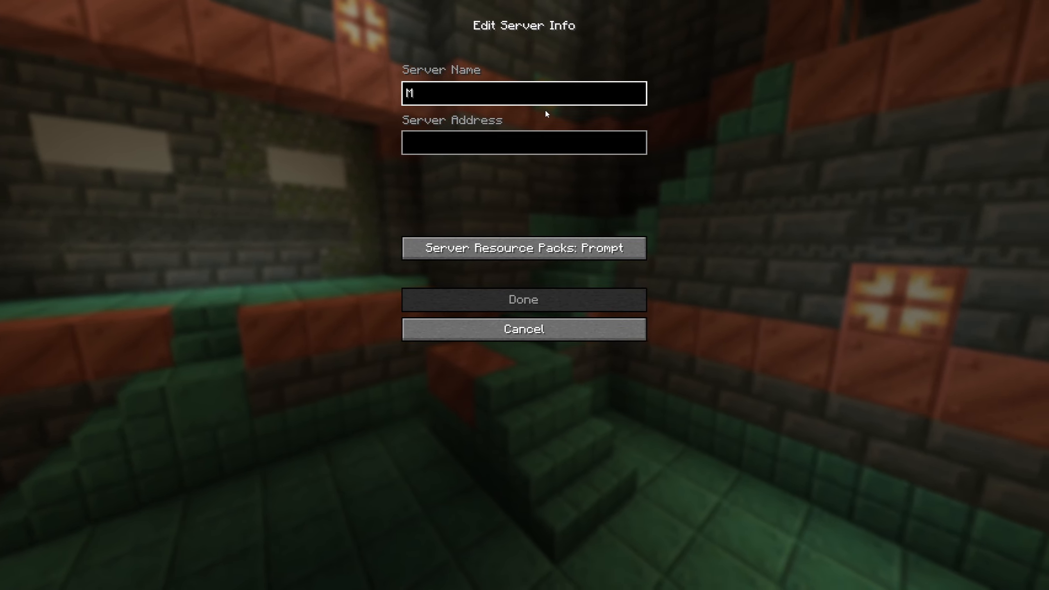
text(inecraft M)
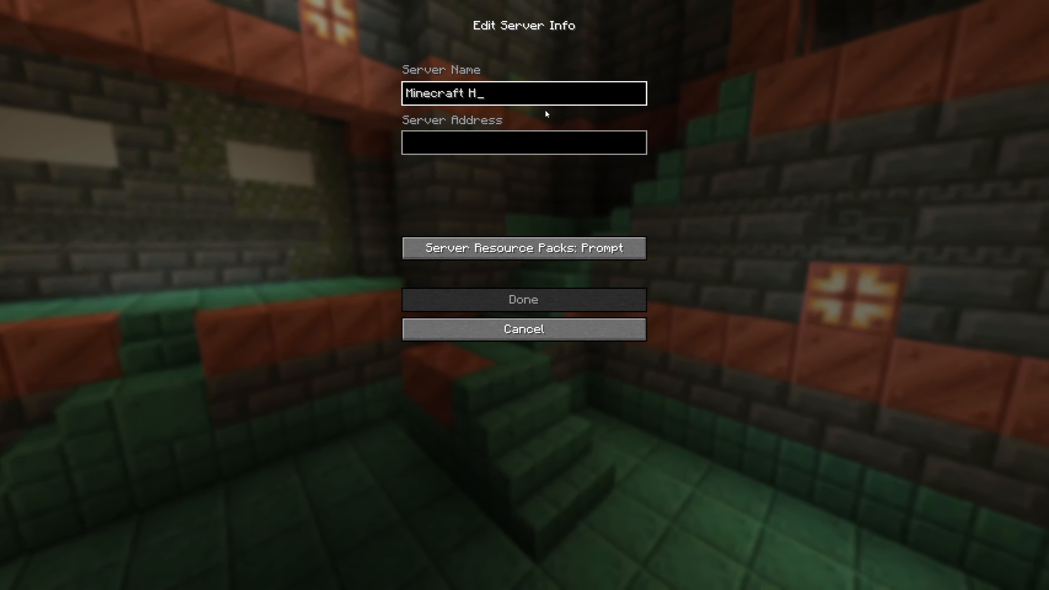
text(ome server)
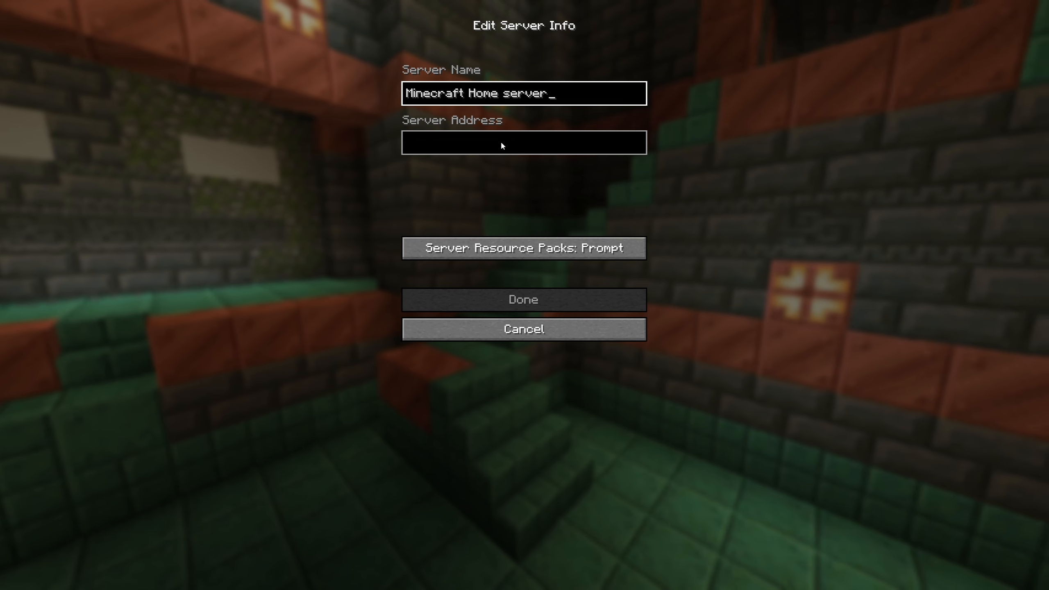
Step: Paste the server's address into the new entry and save it to the multiplayer list
click(502, 144)
key(ctrl+v)
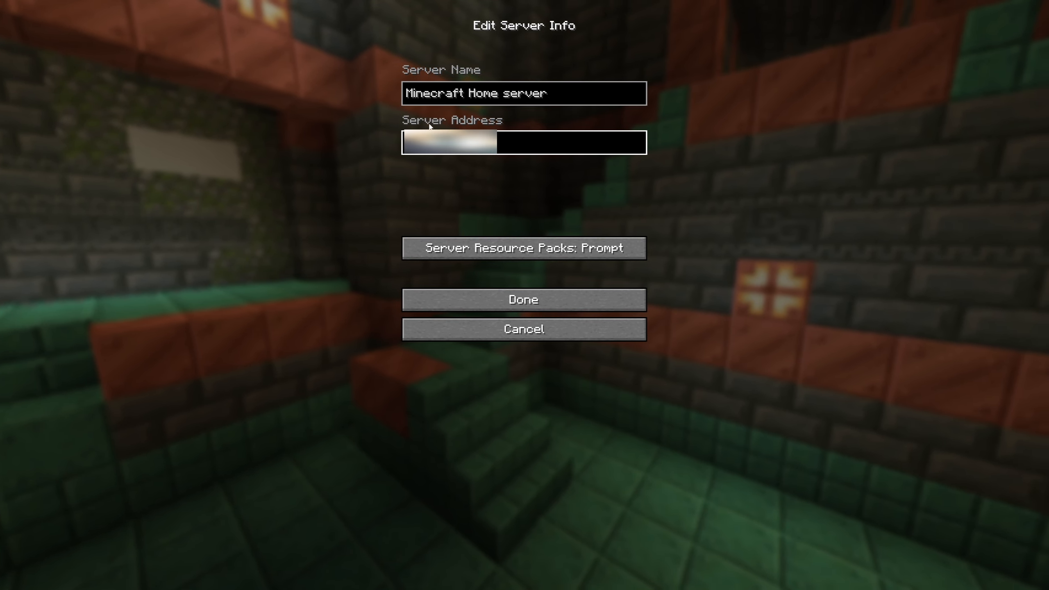
click(477, 299)
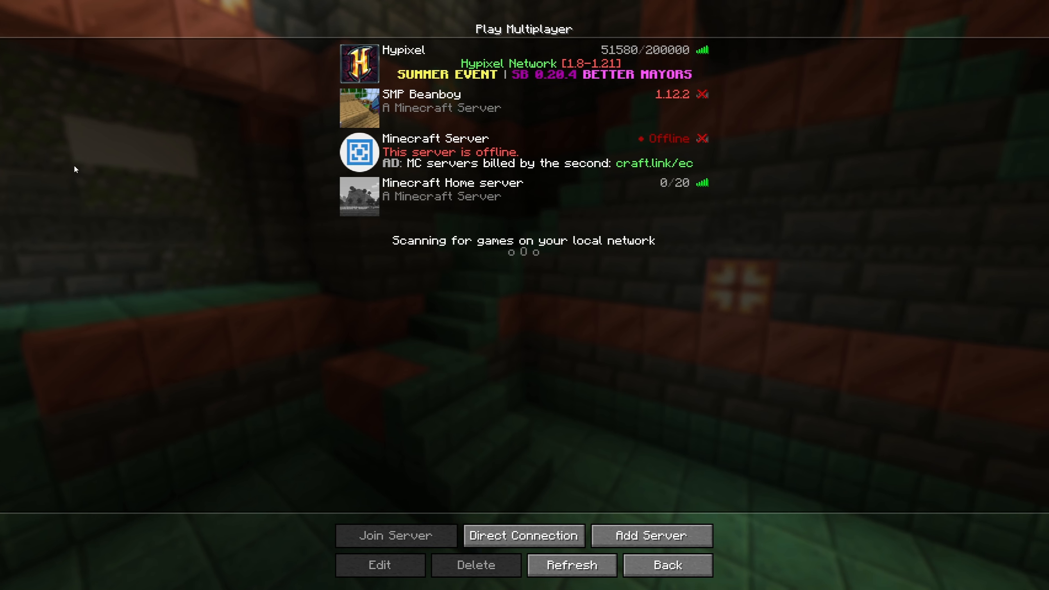
Step: Join the Minecraft Home server and walk a short way through the forest
click(356, 194)
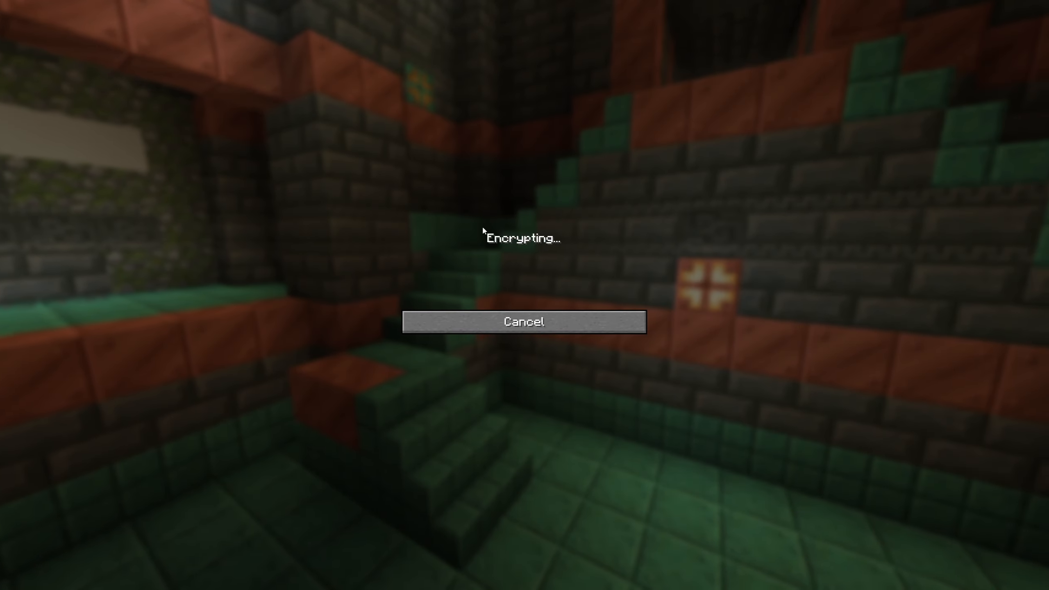
key(w)
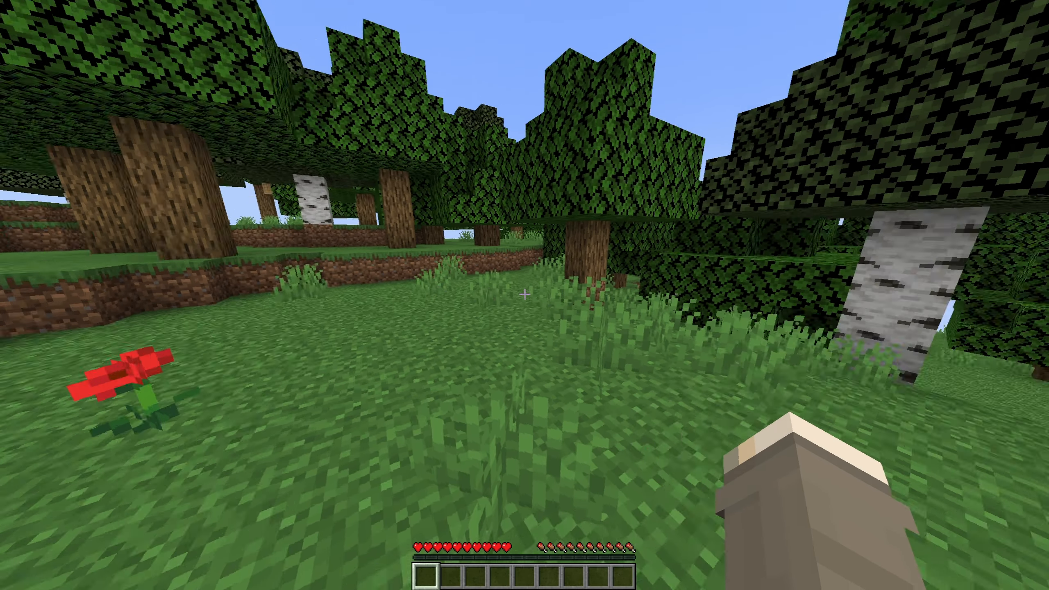
key(w)
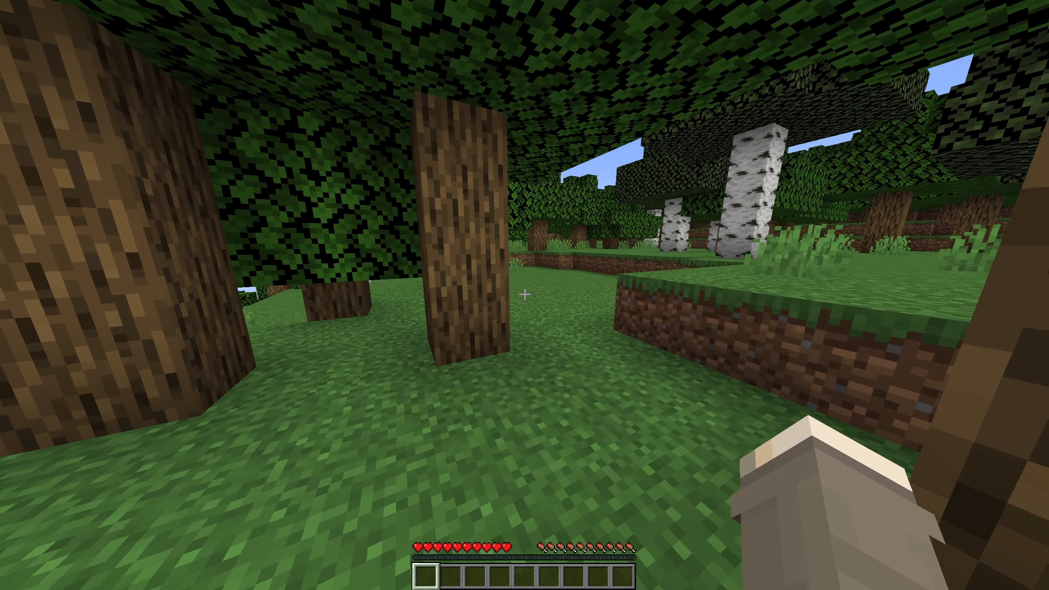
Step: Send the chat messages "Hi!" and "like and subscribe!" in the game, and disconnect from the server
key(t)
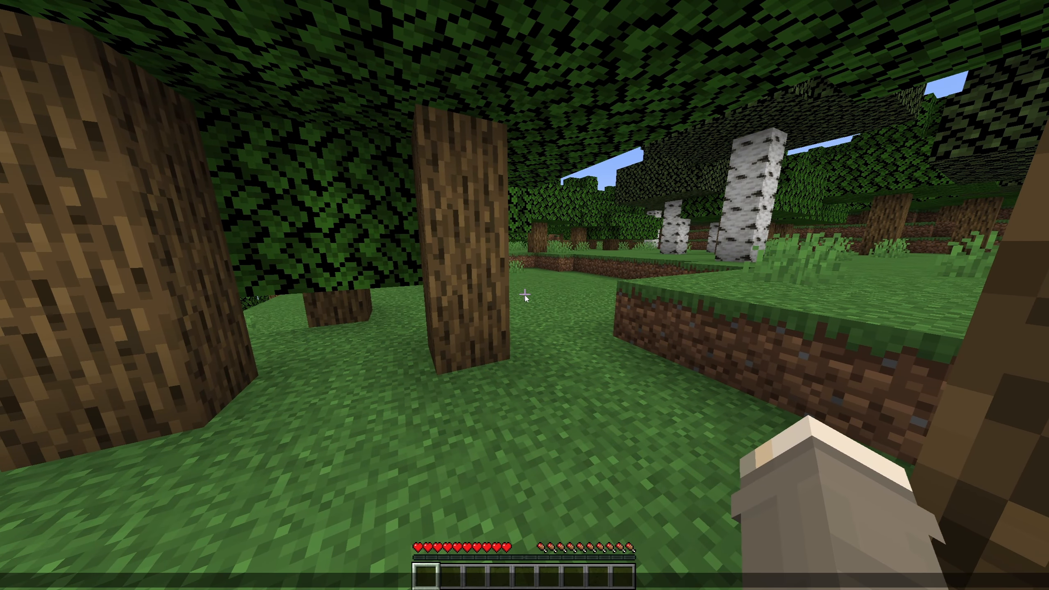
key(Return)
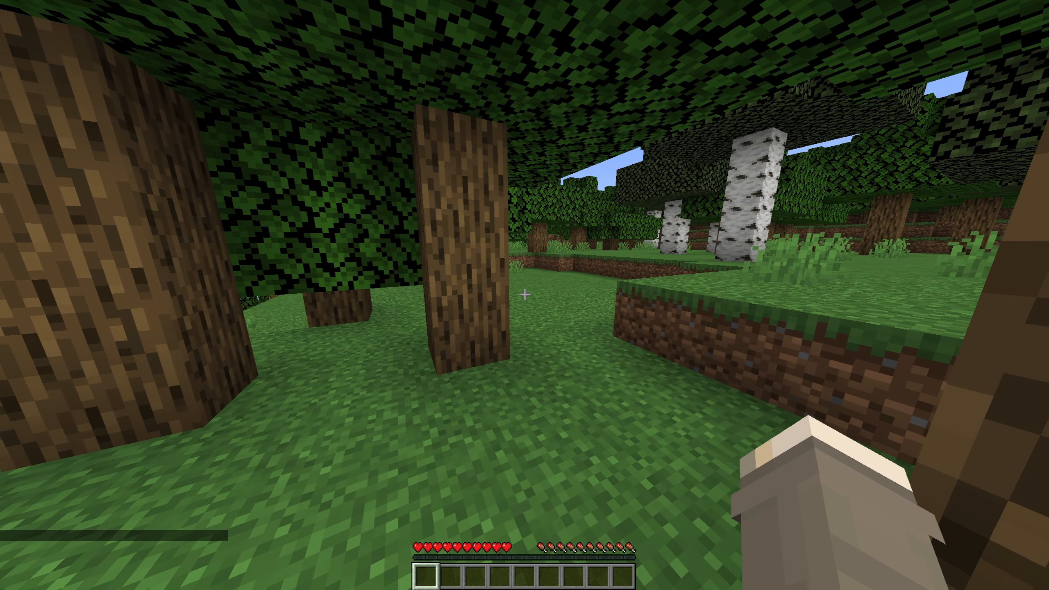
key(t)
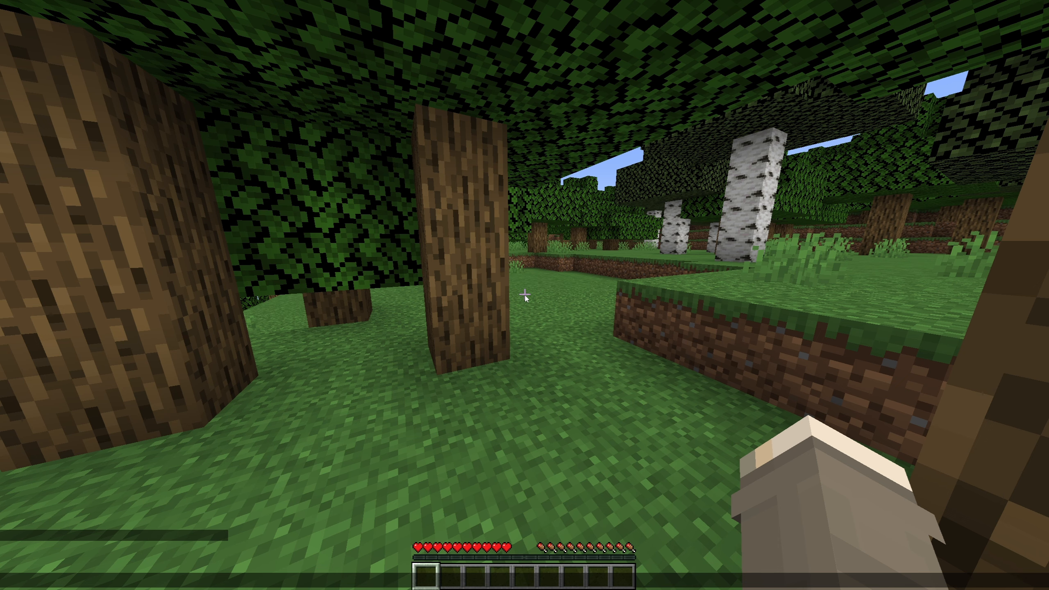
key(Return)
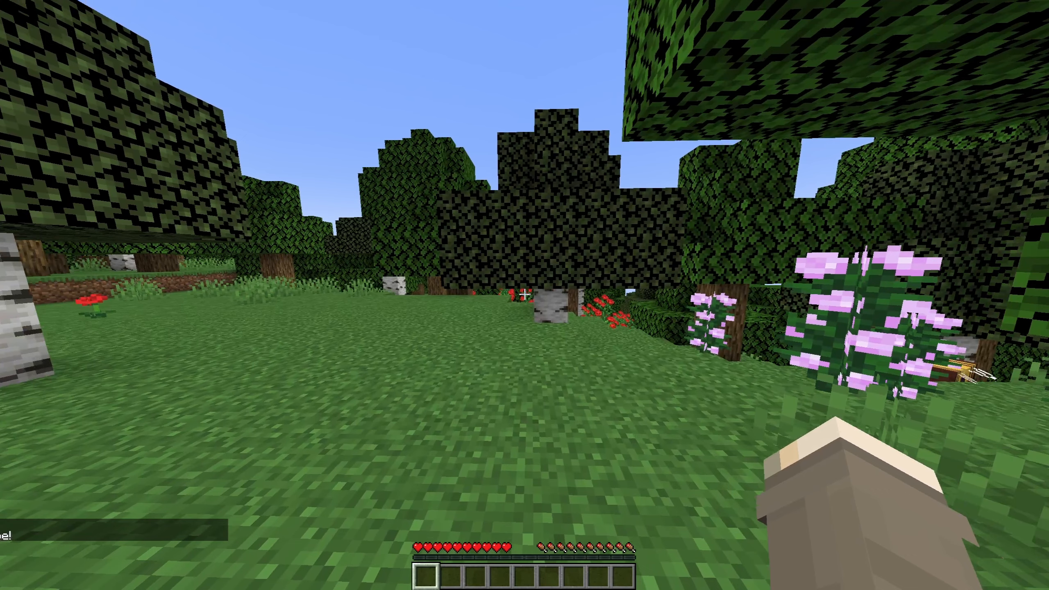
key(Escape)
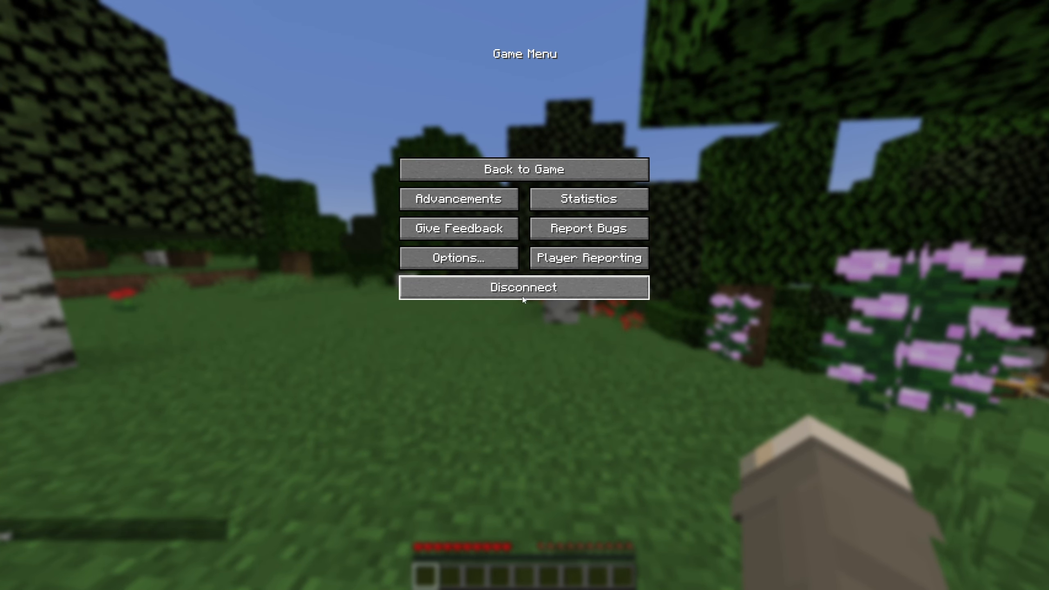
click(520, 297)
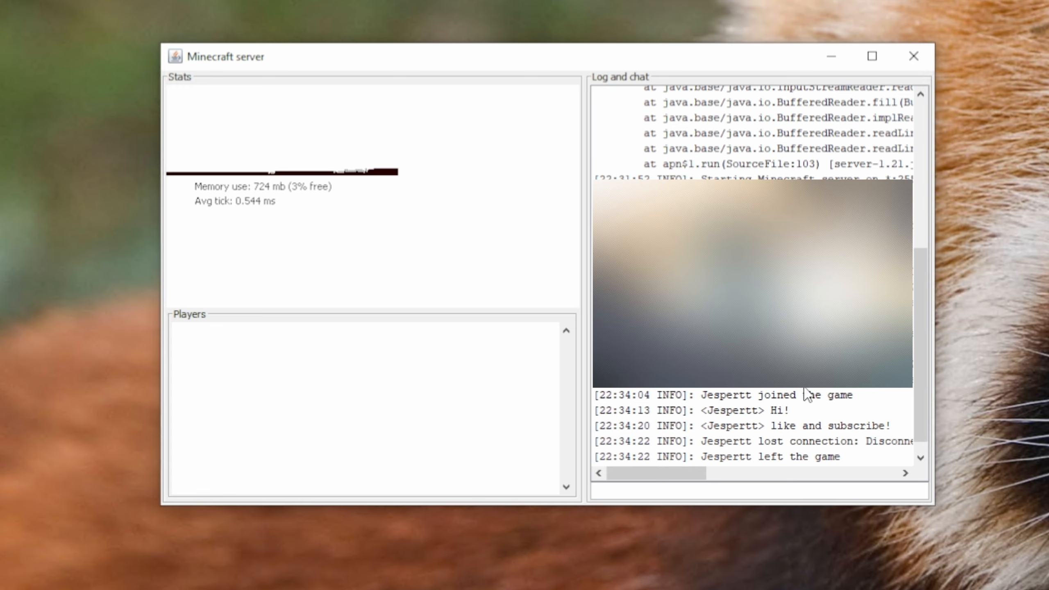
Step: Examine the player's join, chat and disconnect entries in the Minecraft server's log
click(772, 410)
double_click(772, 411)
drag(771, 426, 902, 434)
click(867, 426)
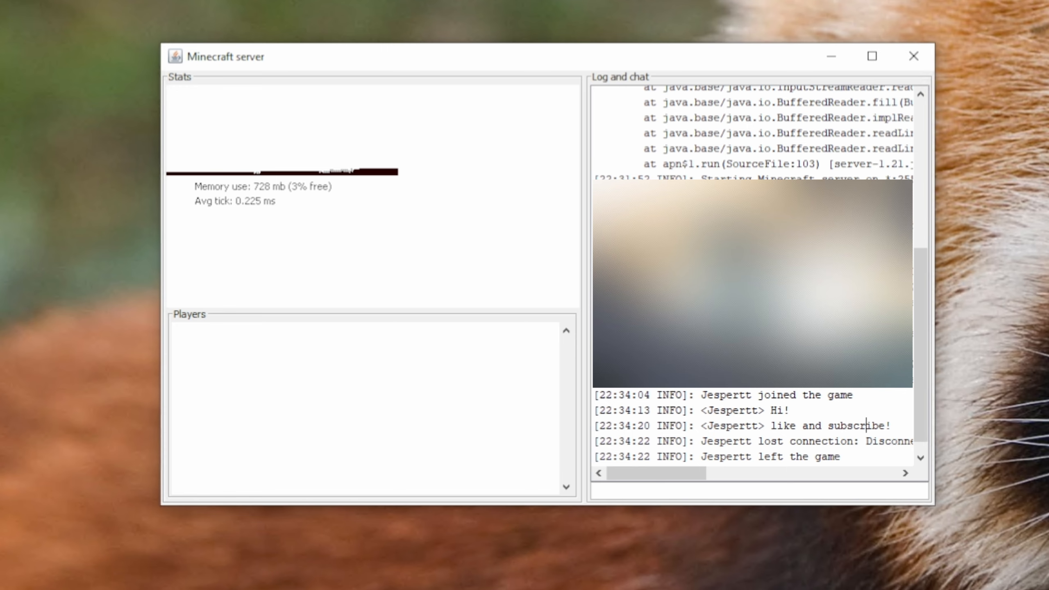
triple_click(753, 301)
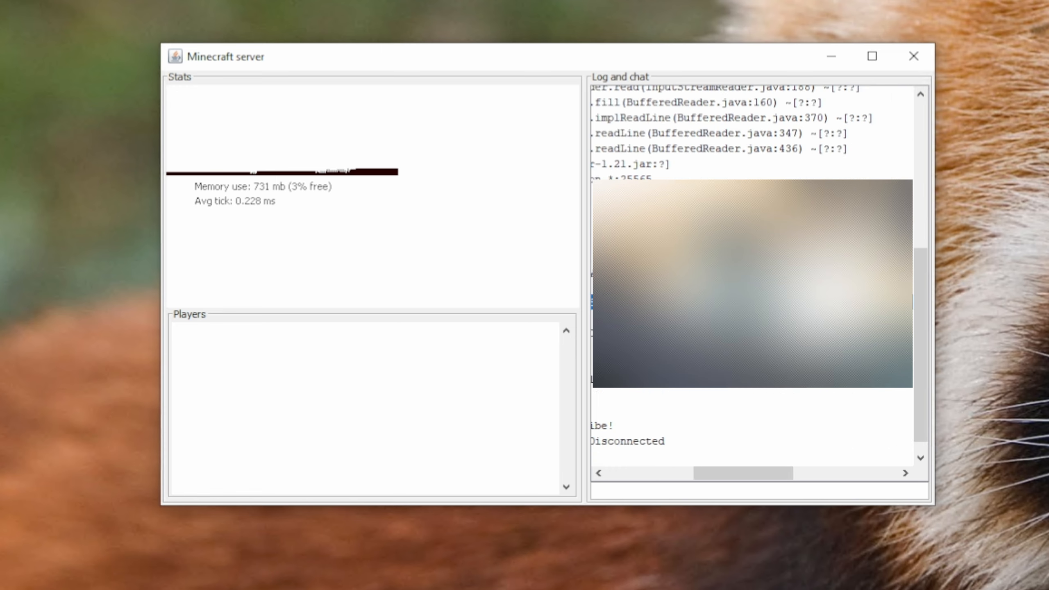
drag(740, 475, 653, 475)
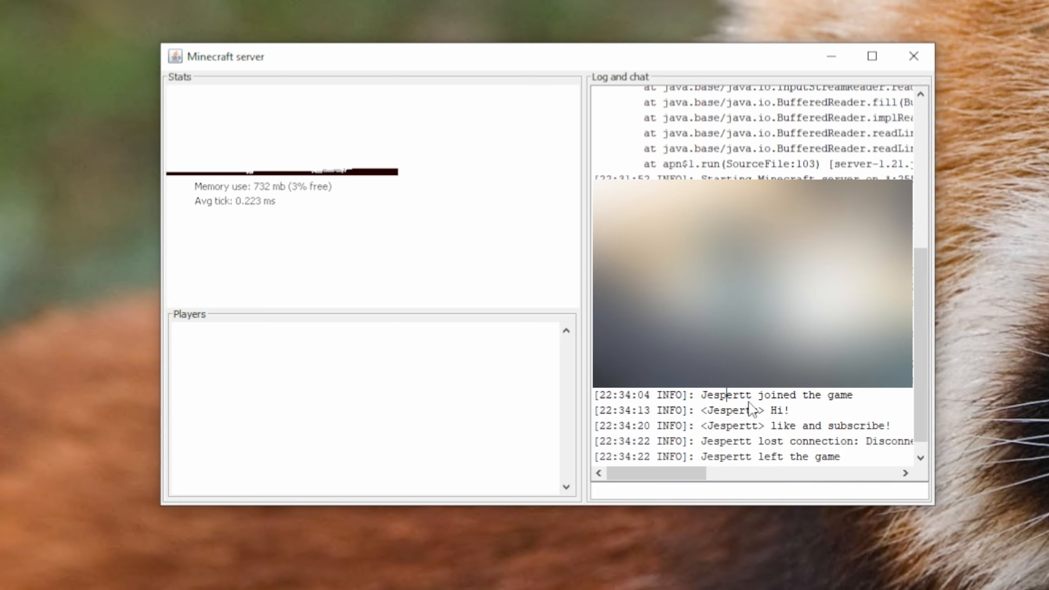
scroll(743, 394, down, 1)
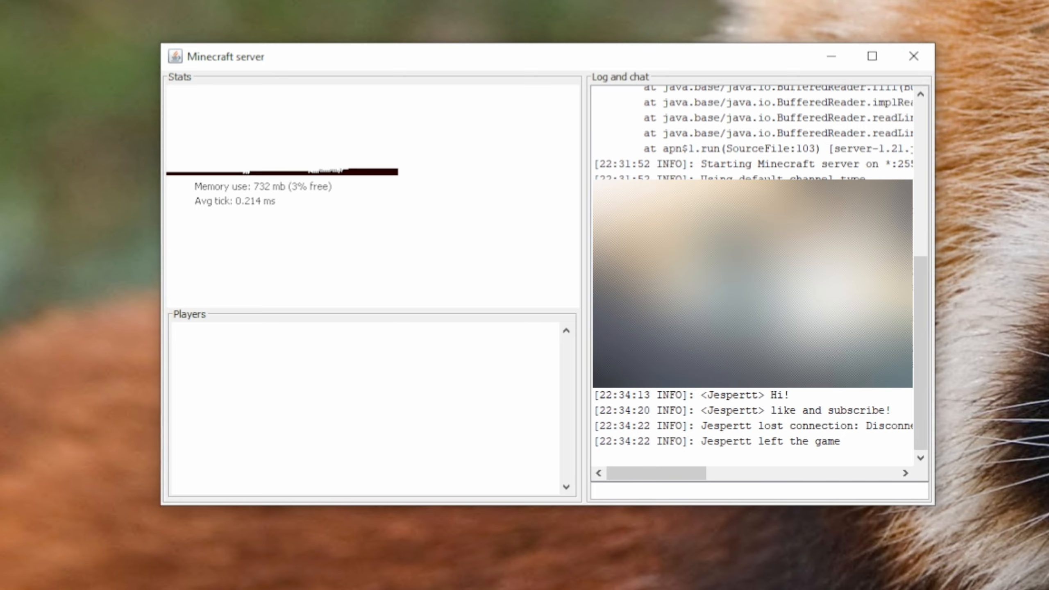
Step: Shut down the Minecraft server and open server.properties from the desktop's Minecraft server folder in a text editor
click(915, 56)
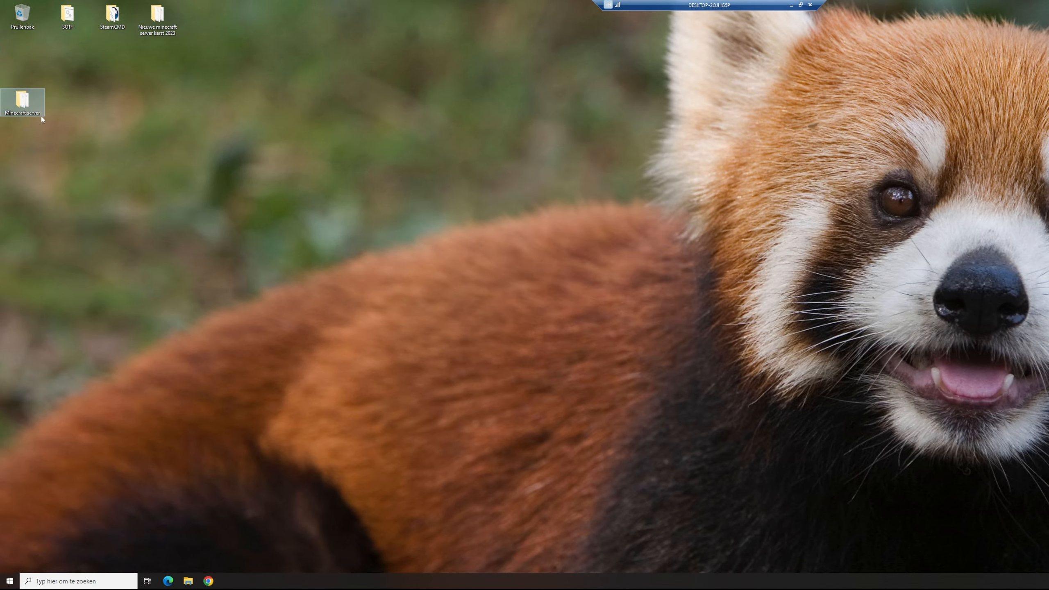
double_click(22, 99)
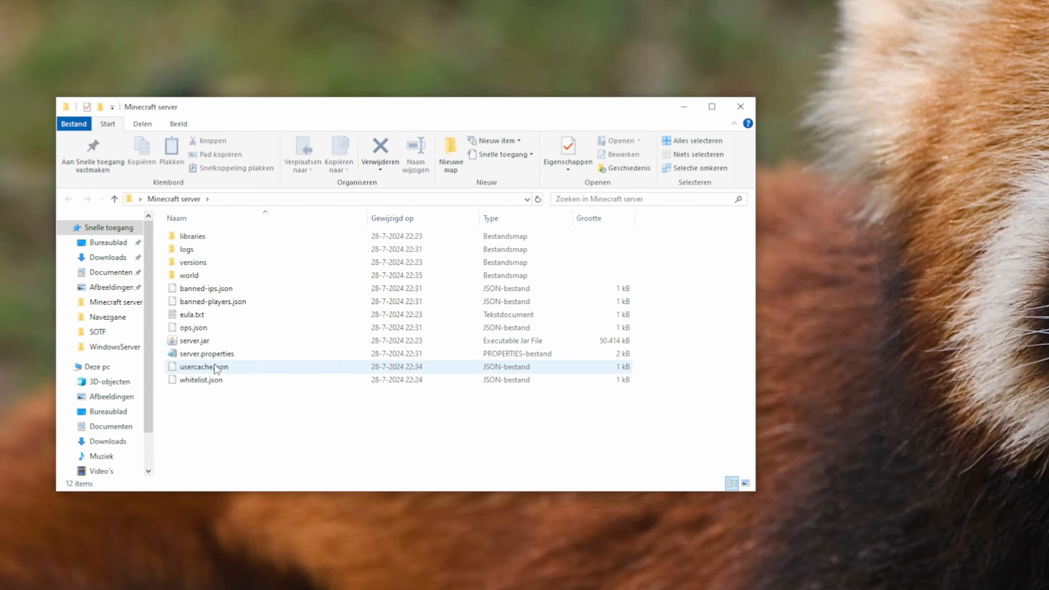
right_click(226, 356)
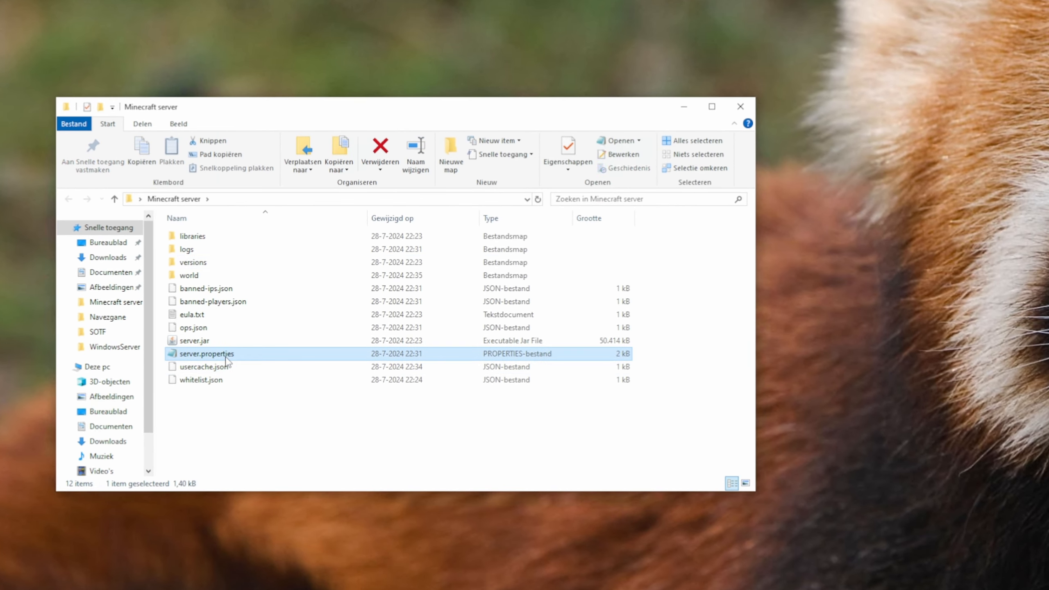
click(286, 384)
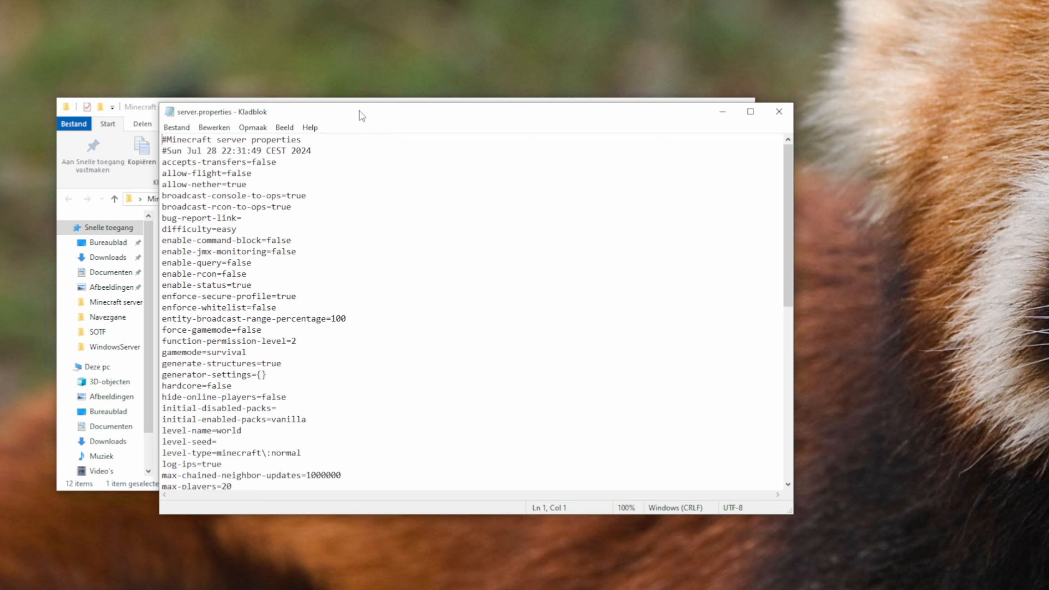
drag(359, 113, 493, 40)
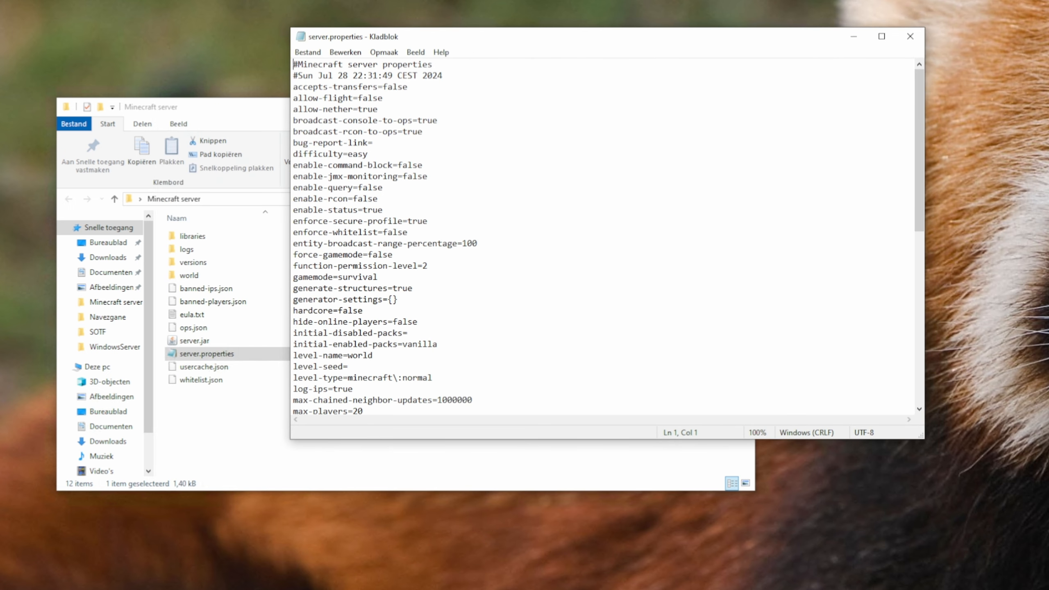
Step: Set the difficulty property to medium in server.properties
scroll(609, 236, down, 1)
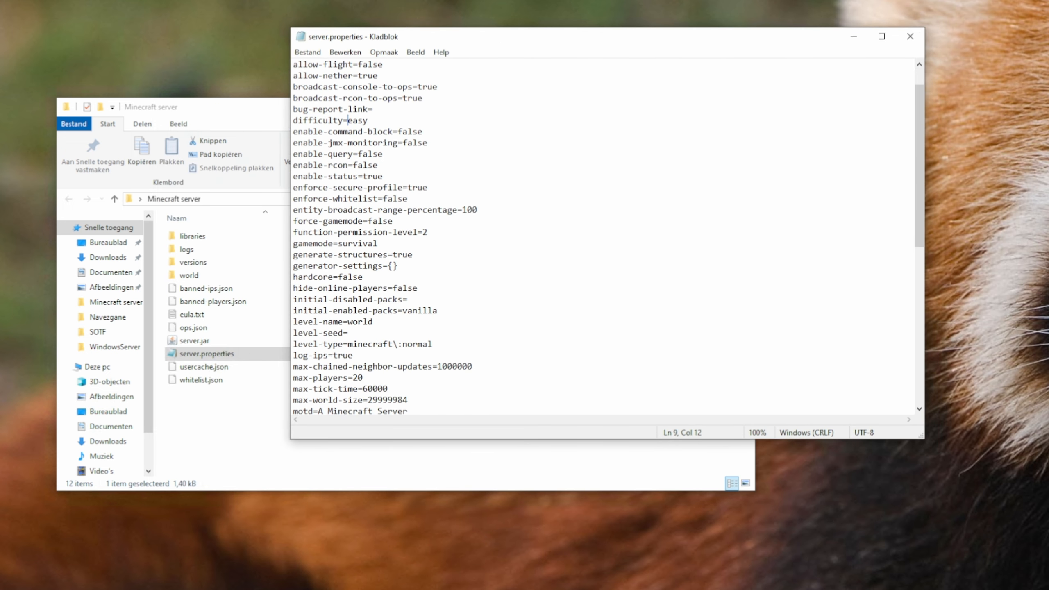
key(shift+End)
text(medium)
key(Home)
key(shift+End)
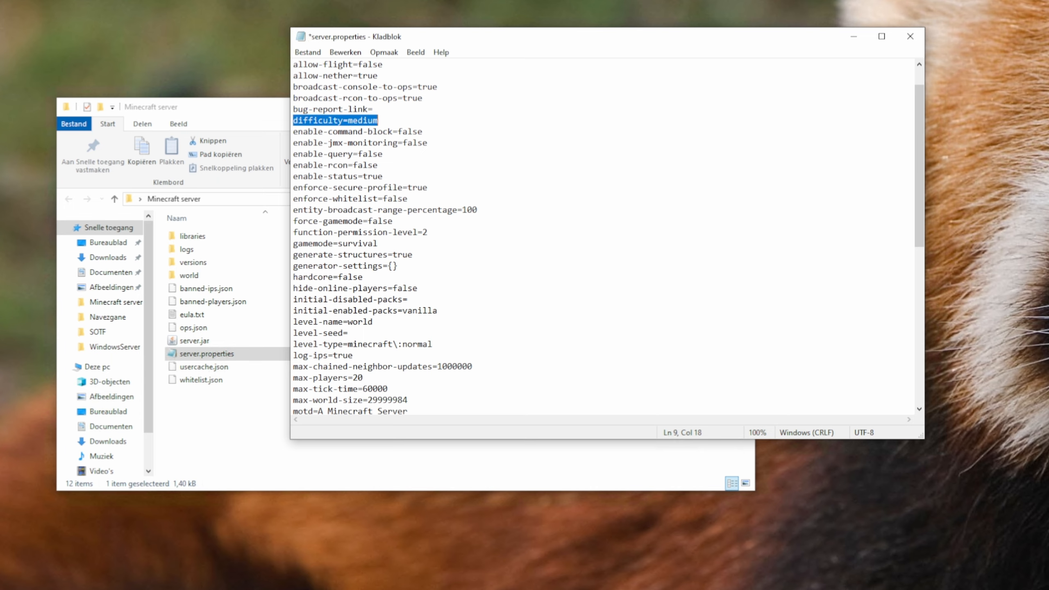
Step: Set the difficulty property to hard in server.properties
key(Left)
key(Delete)
key(BackSpace)
key(BackSpace)
key(BackSpace)
key(BackSpace)
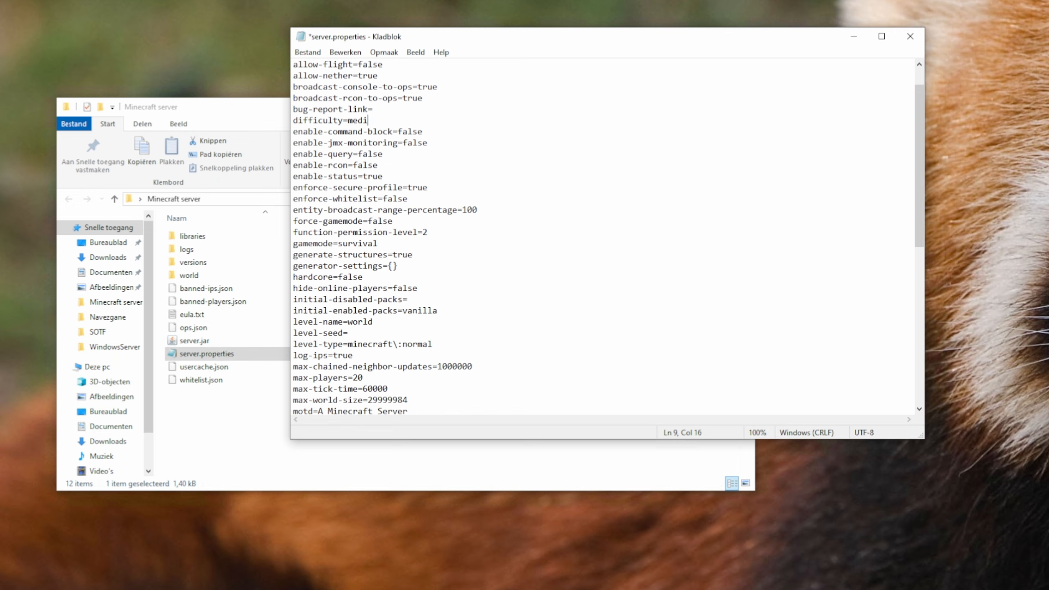
key(BackSpace)
text(hard)
Step: Review the remaining server.properties settings, from the whitelist and gamemode entries down to the resource-pack entries
click(377, 154)
scroll(608, 238, down, 1)
scroll(608, 238, down, 1)
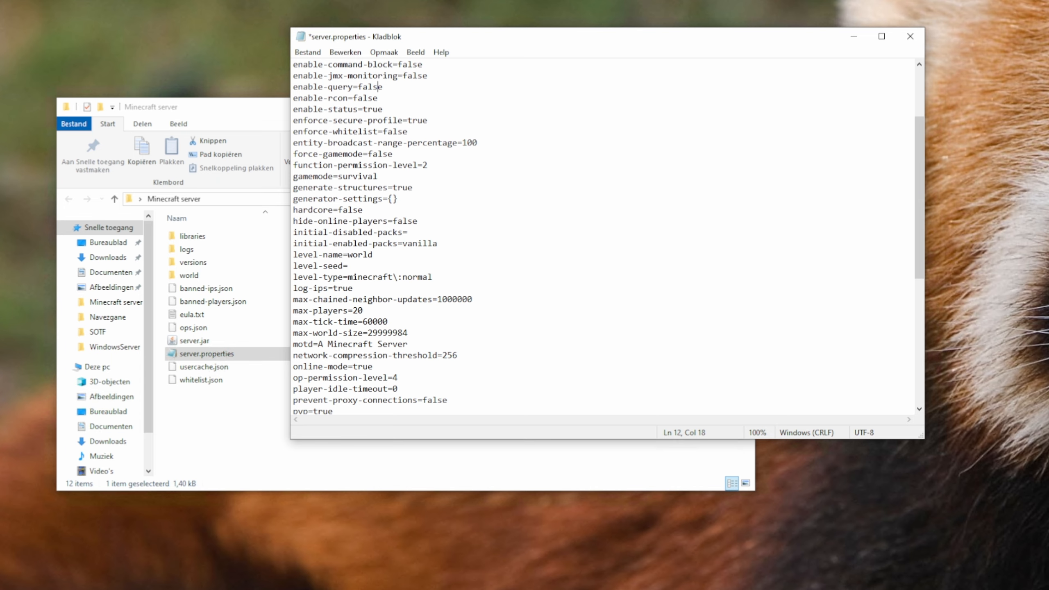
drag(408, 132, 367, 154)
click(353, 188)
click(358, 188)
double_click(358, 176)
click(368, 233)
scroll(368, 232, down, 1)
scroll(368, 233, down, 1)
scroll(368, 232, down, 2)
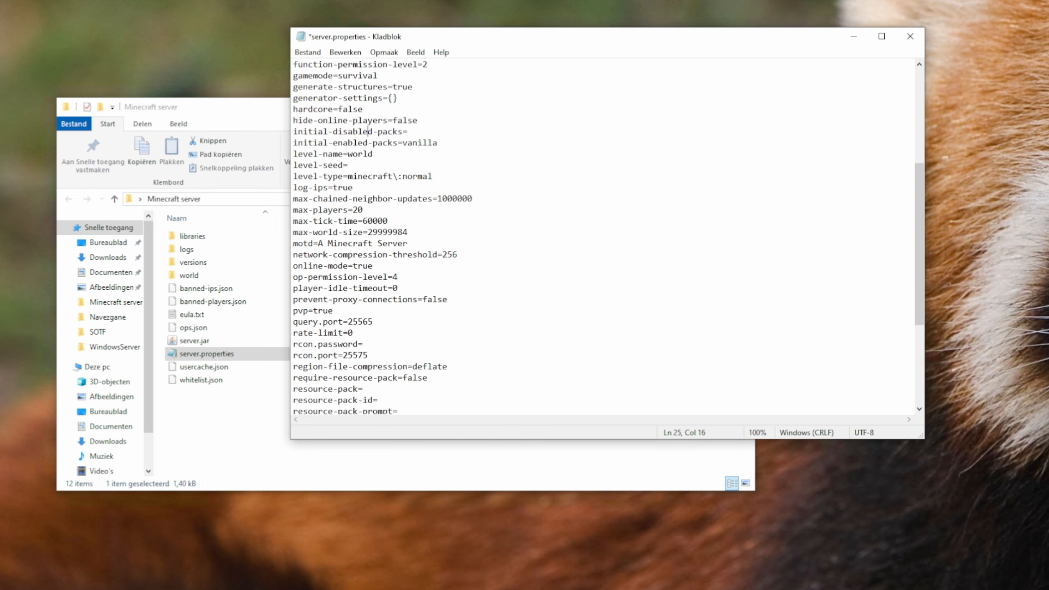
scroll(368, 232, down, 1)
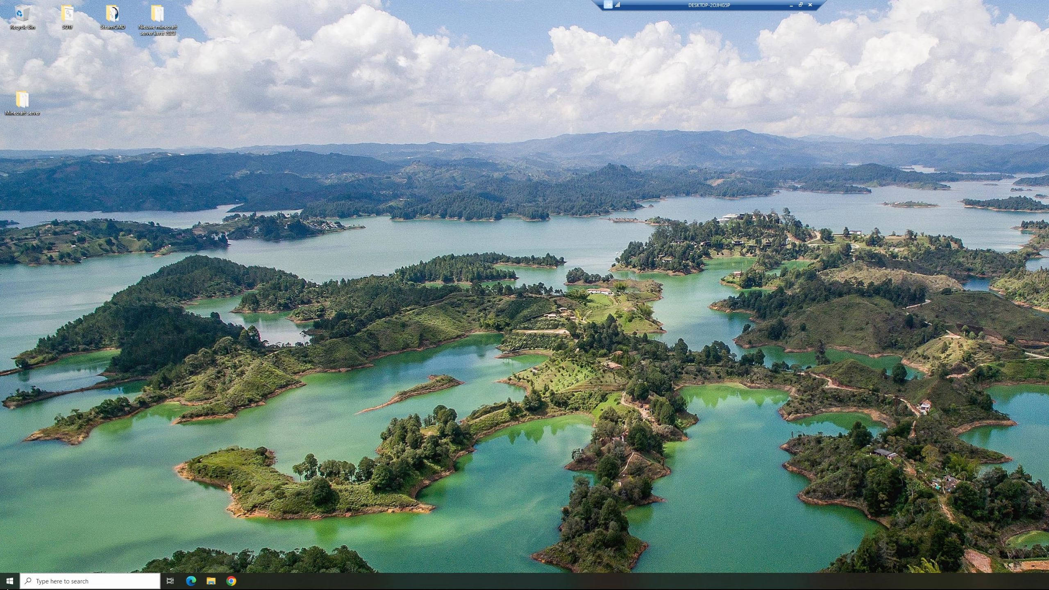
Step: Check the server computer's memory capacity and usage in Task Manager, and close it
right_click(9, 581)
click(35, 498)
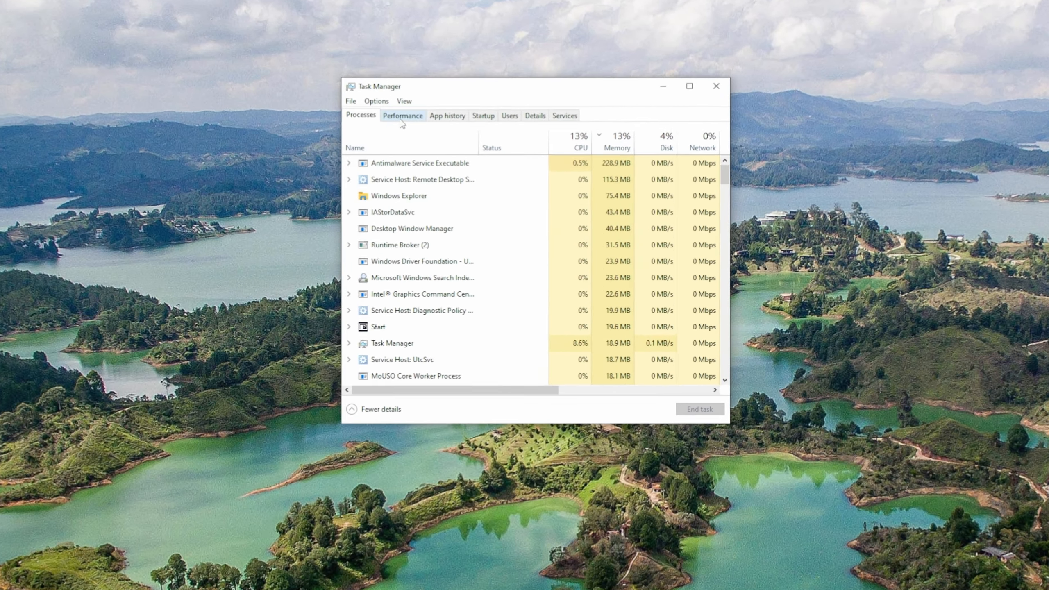
click(469, 147)
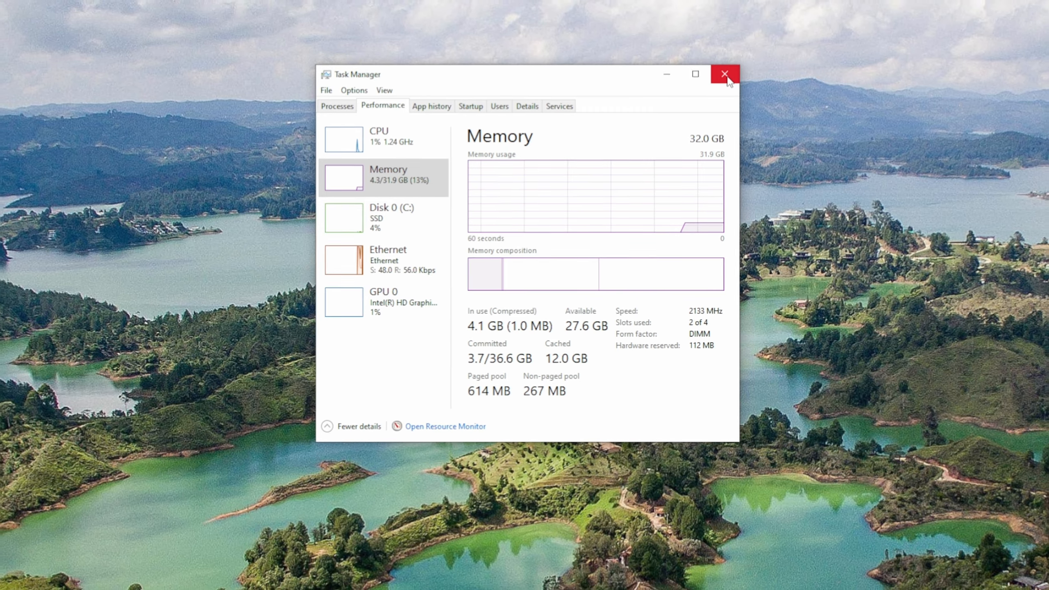
click(725, 75)
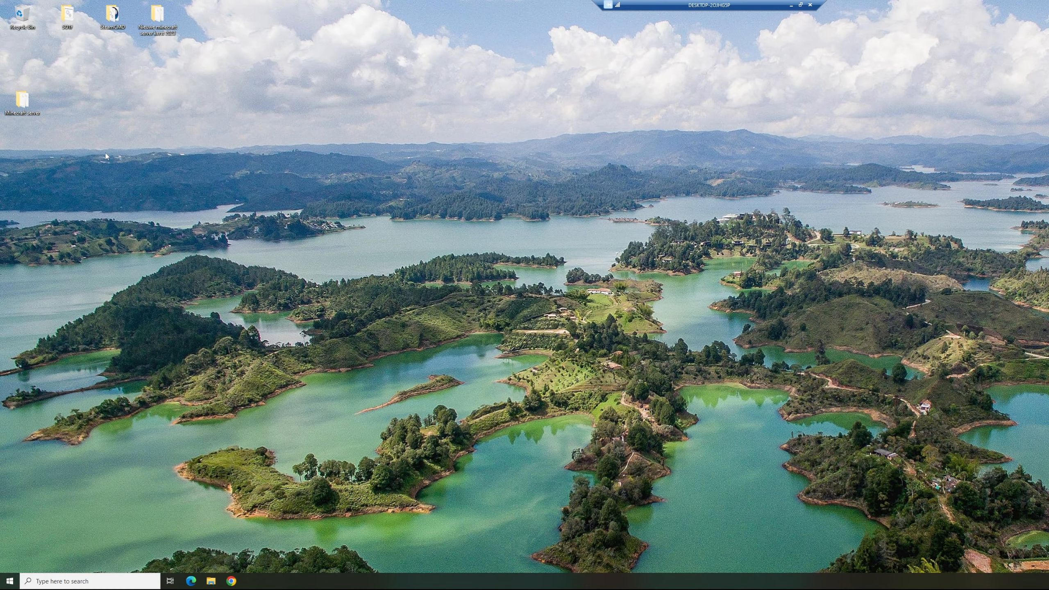
Step: Open the Minecraft server folder and create a text document in it named Run.txt
double_click(21, 106)
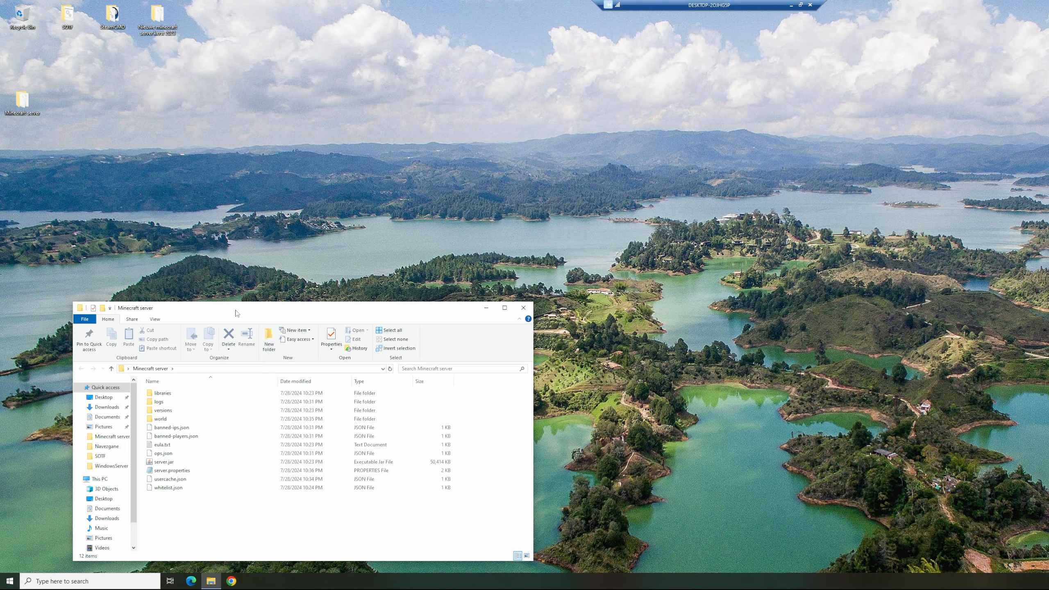
drag(237, 310, 532, 150)
right_click(493, 344)
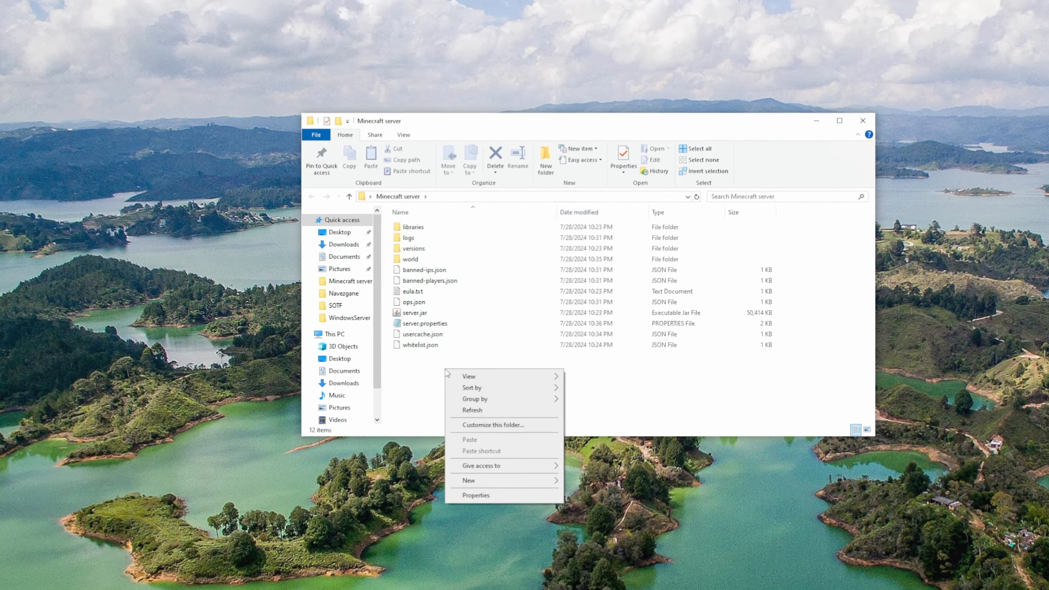
mouse_move(551, 439)
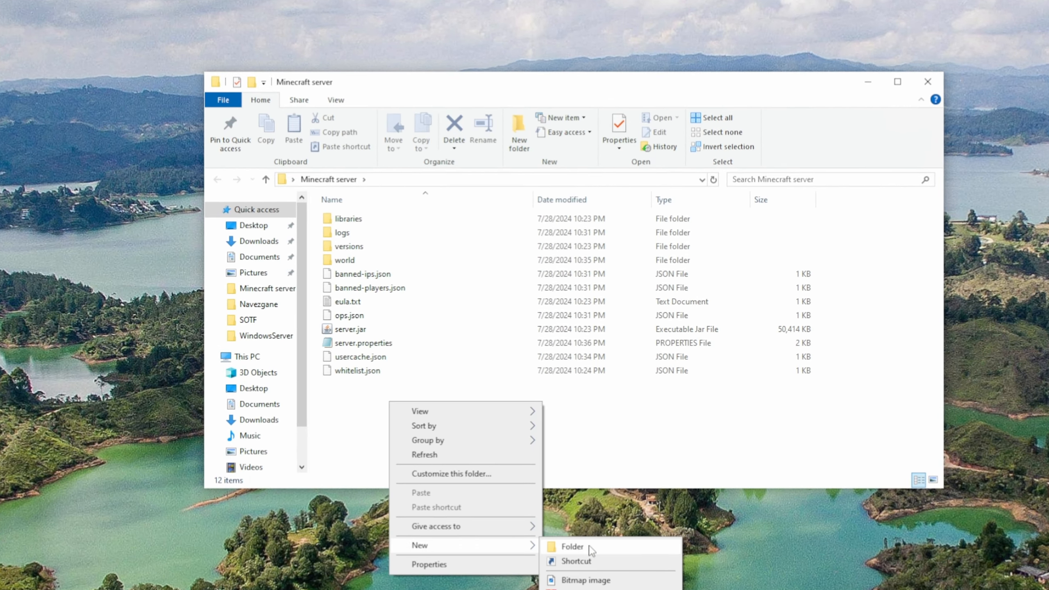
click(586, 589)
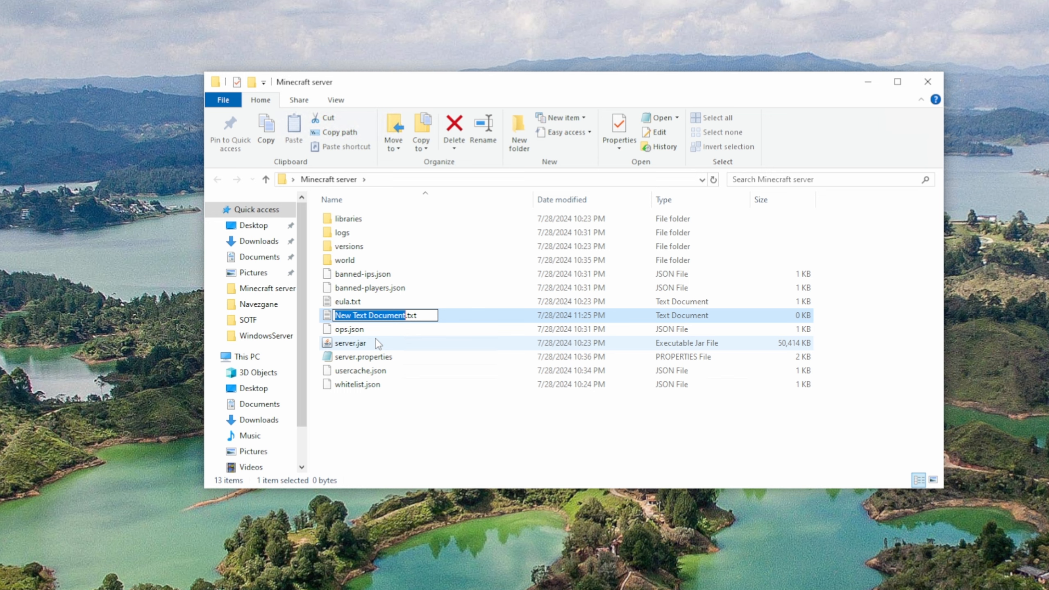
text(Run)
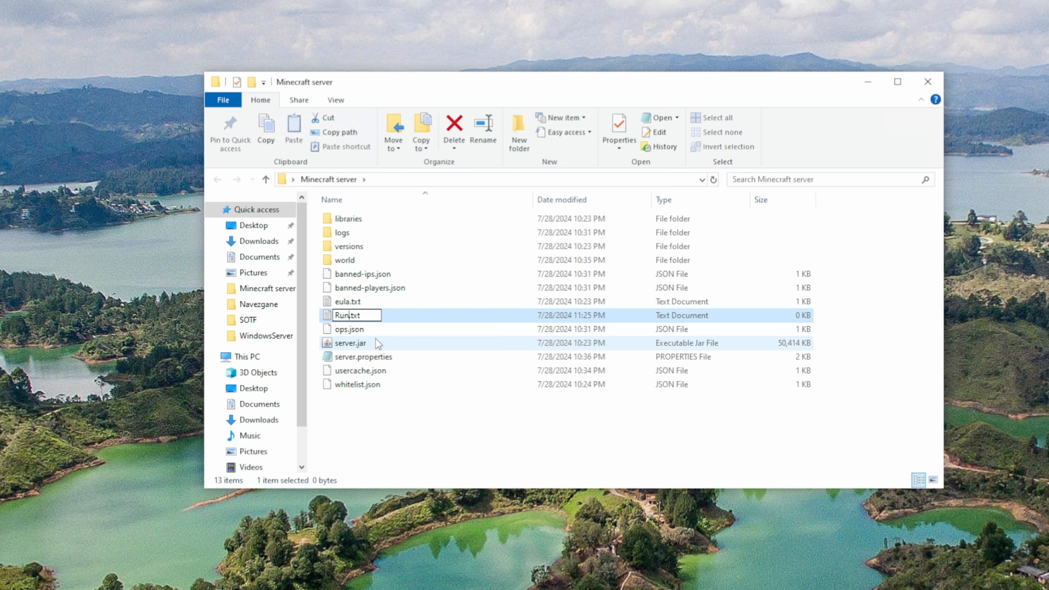
key(Return)
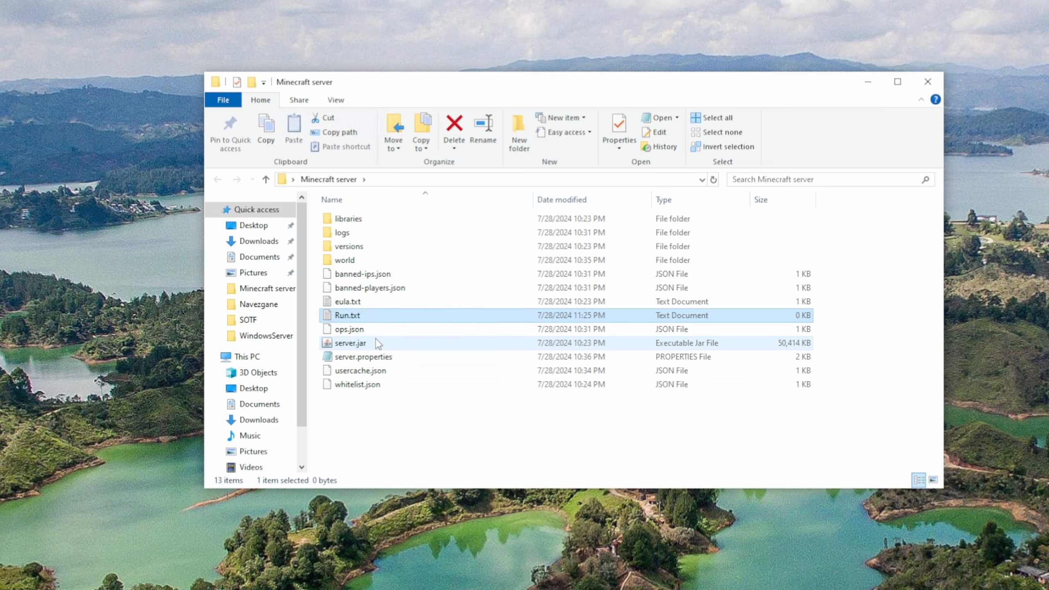
Step: Open Run.txt and enter "java -Xmx4096M -Xms4096M -jar server.jar nogui", with "PAUSE" on the second line
key(Return)
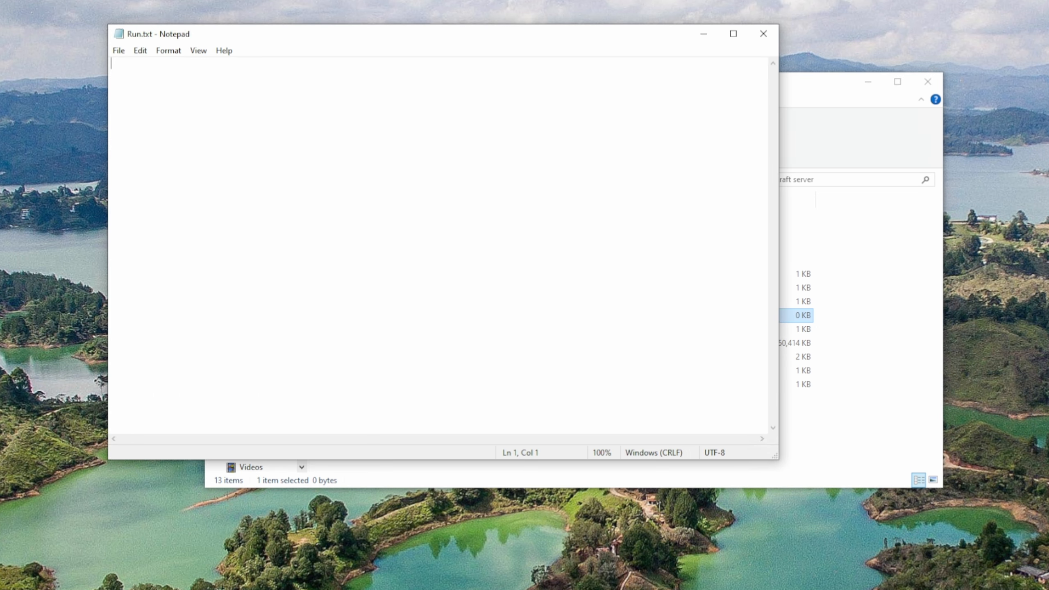
text(java -Xmx4096M -Xms4096M -jar server.jar nogui PAUSE)
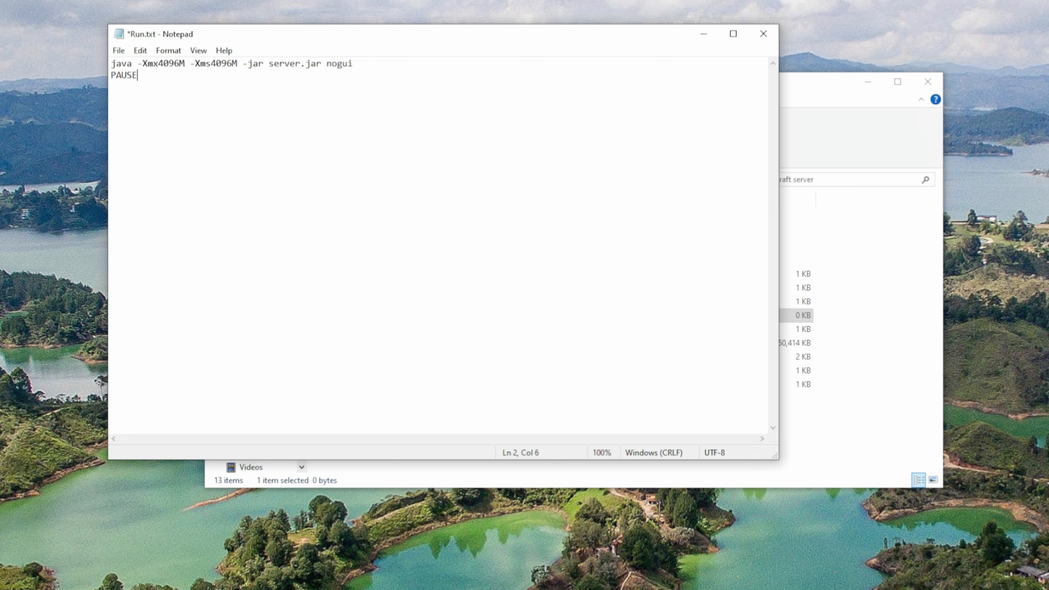
Step: Insert a note line reading 4gb above the java command, and change it to 8gb
click(111, 64)
key(Return)
key(Up)
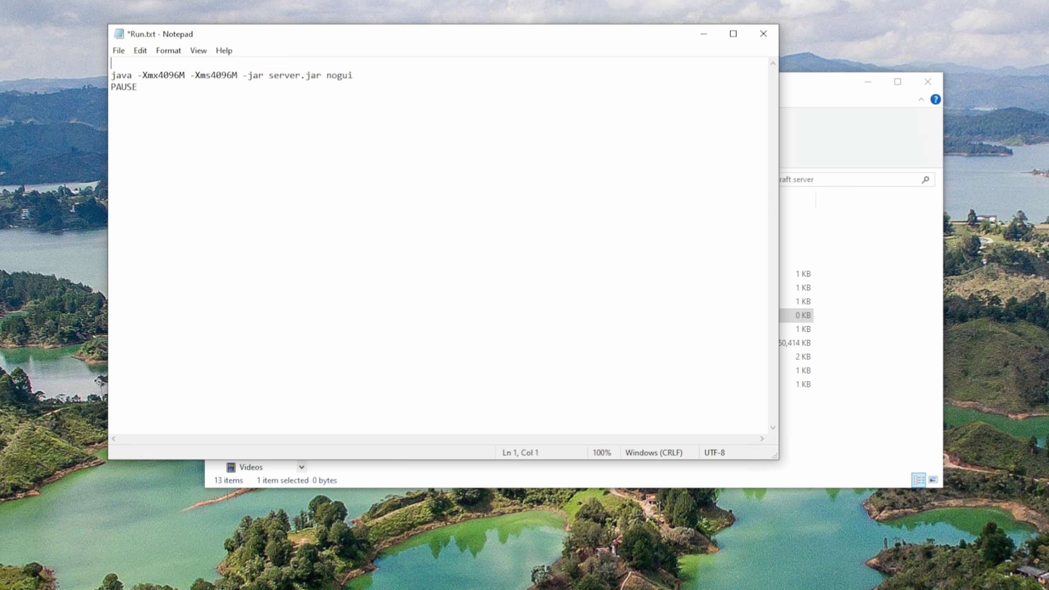
text(4gb)
drag(158, 76, 190, 76)
click(138, 87)
click(116, 63)
key(BackSpace)
text(8)
click(158, 76)
drag(159, 76, 186, 75)
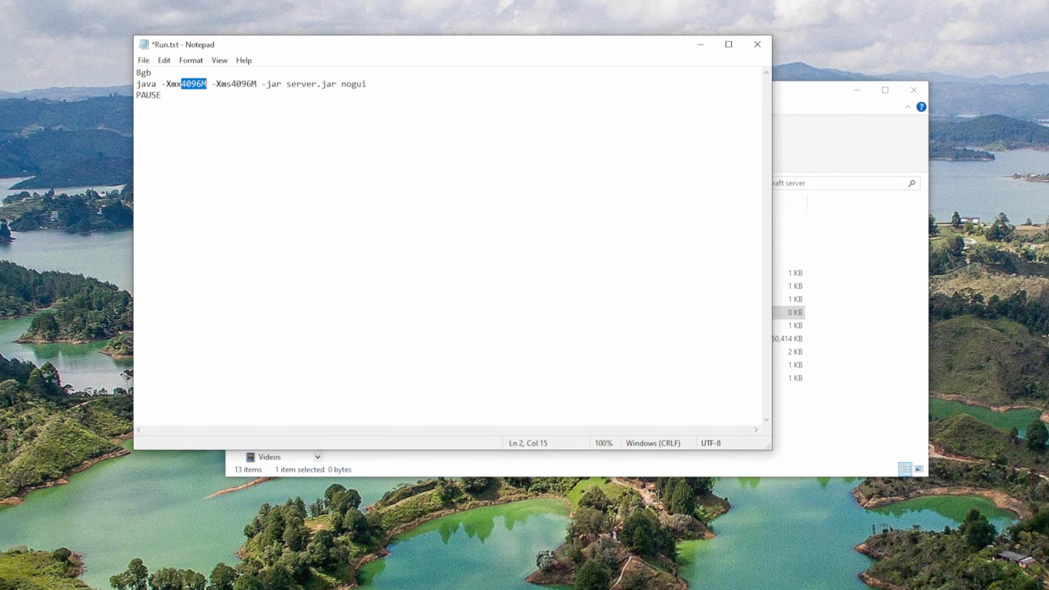
text(8192M)
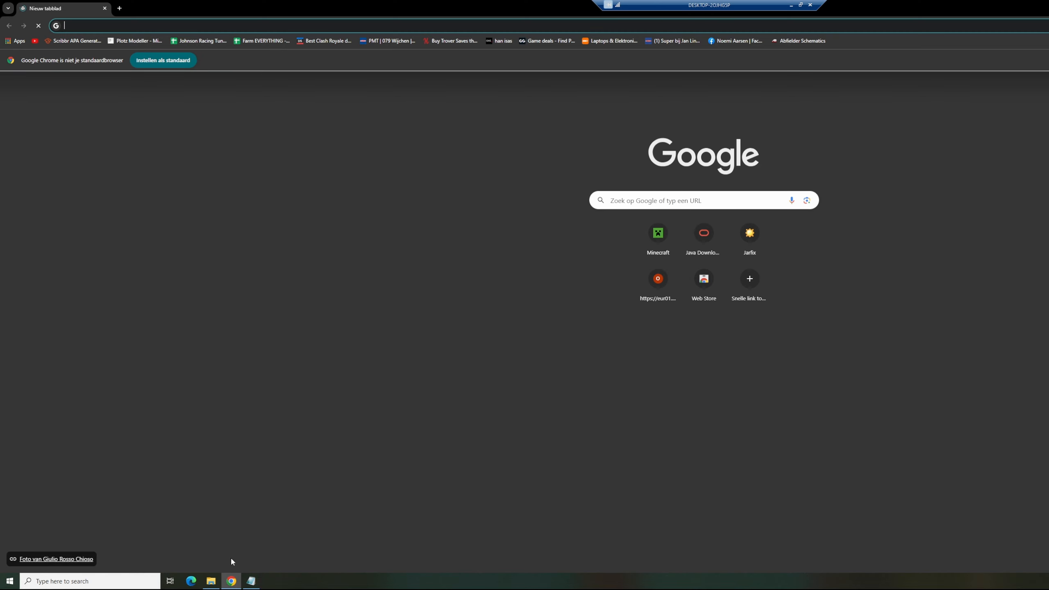
Step: Switch to Chrome, search the web for "gb to mb" and open the UnitConverters.net conversion page
text(gb to mb)
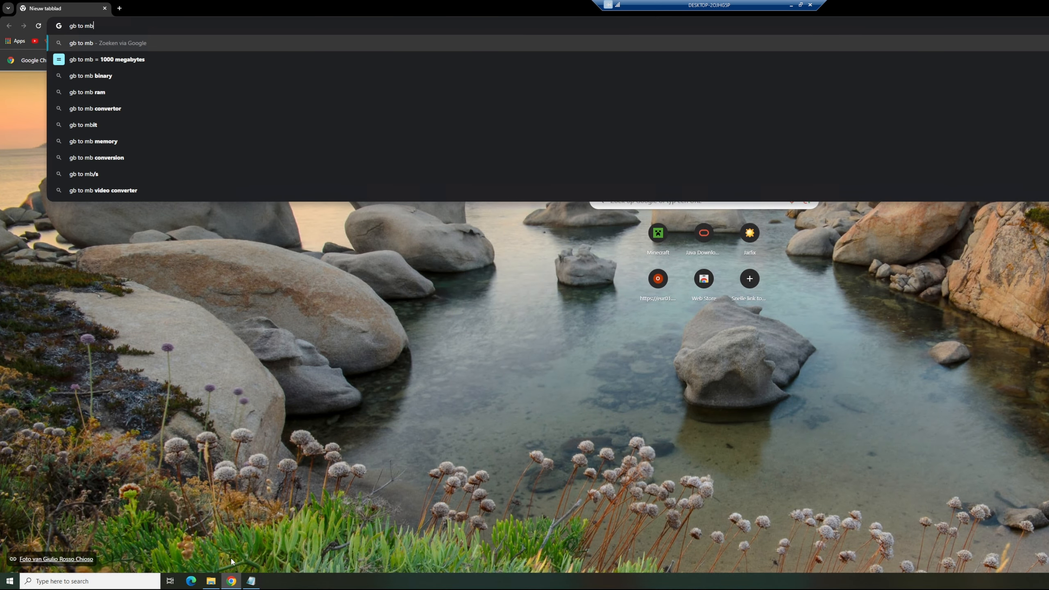
key(Return)
click(155, 285)
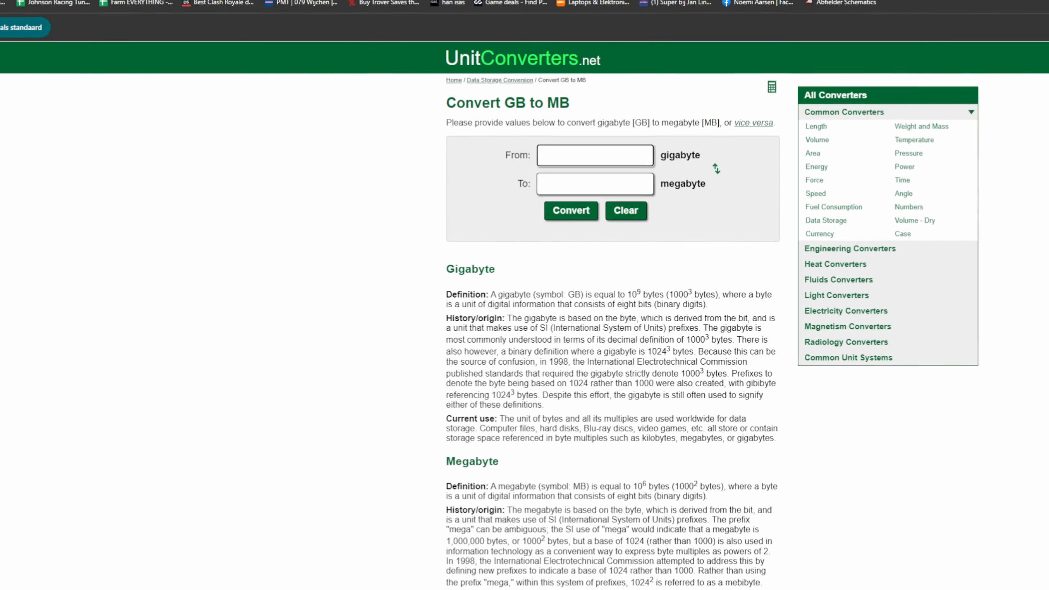
Step: Convert 8 gigabytes to megabytes and copy the result
text(8)
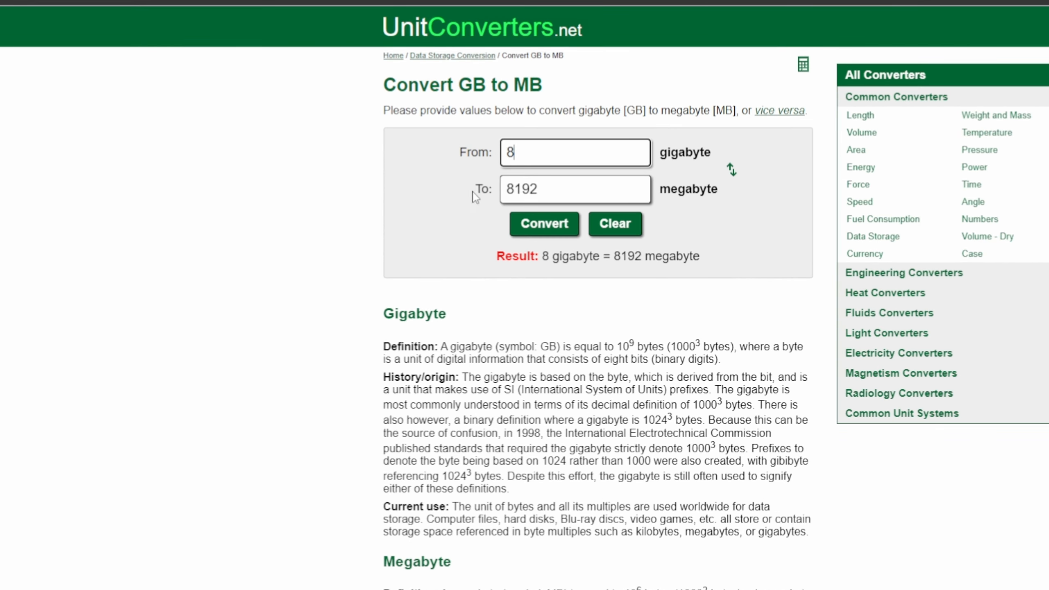
key(Tab)
key(ctrl+c)
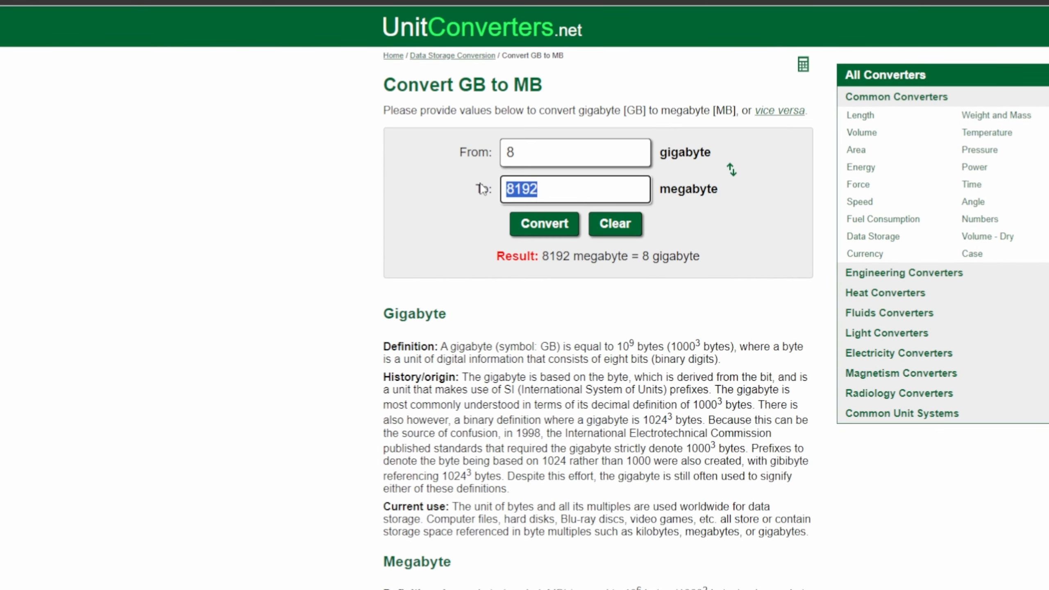
Step: Return to Run.txt in Notepad and set both the Xmx and Xms memory values to 8192M
click(448, 282)
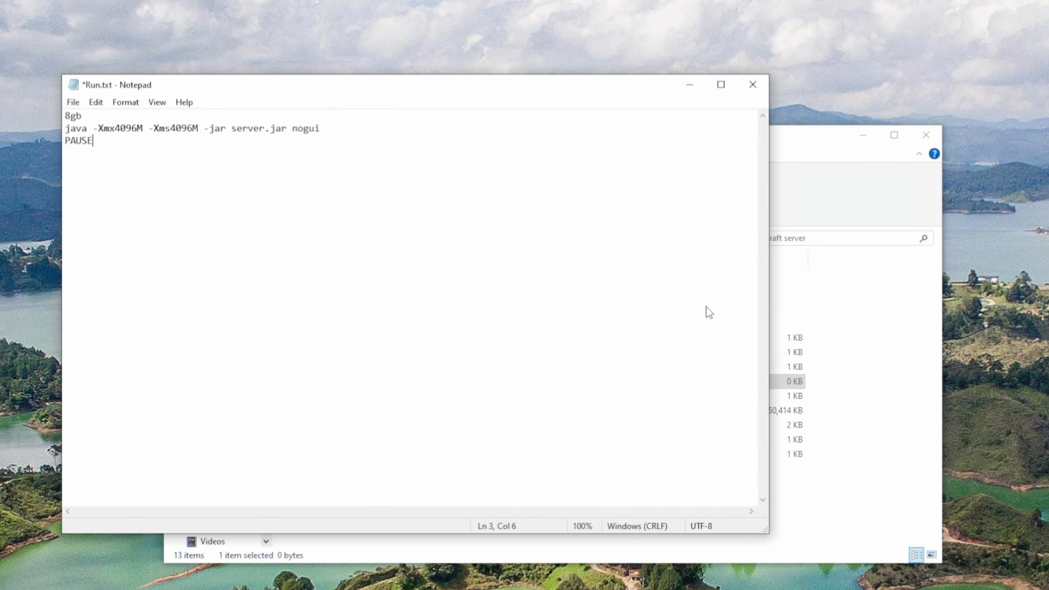
drag(114, 129, 193, 128)
key(ctrl+v)
key(ctrl+v)
click(92, 141)
Step: Change the note line above the java command to 16gb
click(83, 116)
key(BackSpace)
key(BackSpace)
key(BackSpace)
text(16gb)
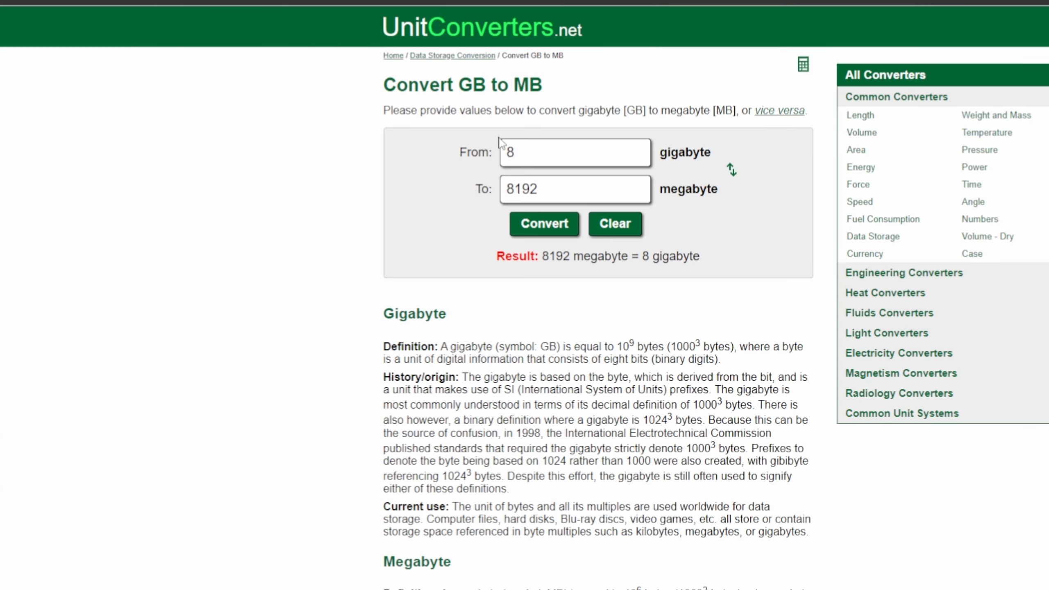
Step: Convert 16 gigabytes to megabytes on the UnitConverters.net page in Chrome and copy the result
double_click(506, 150)
key(BackSpace)
text(16)
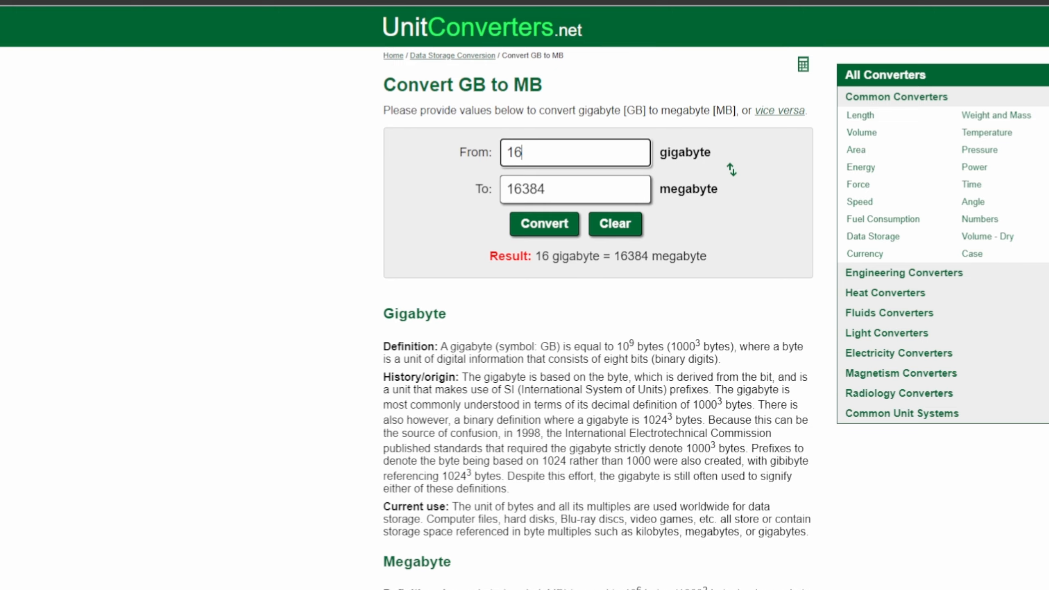
key(Tab)
key(ctrl+c)
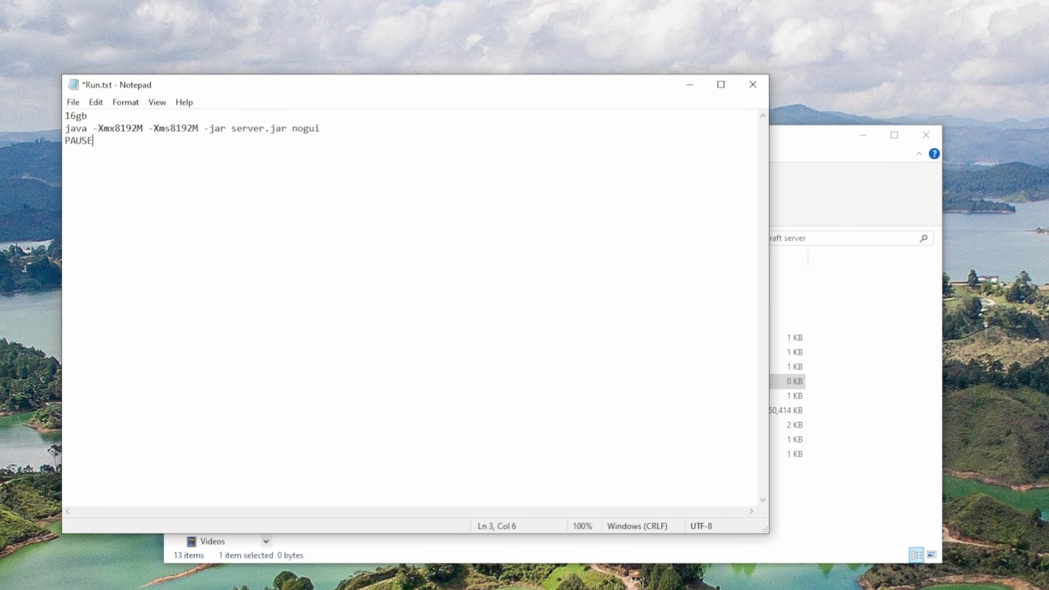
Step: Set both the Xmx and Xms memory values in Run.txt to 16384M
drag(115, 129, 199, 129)
key(ctrl+v)
key(ctrl+v)
click(93, 141)
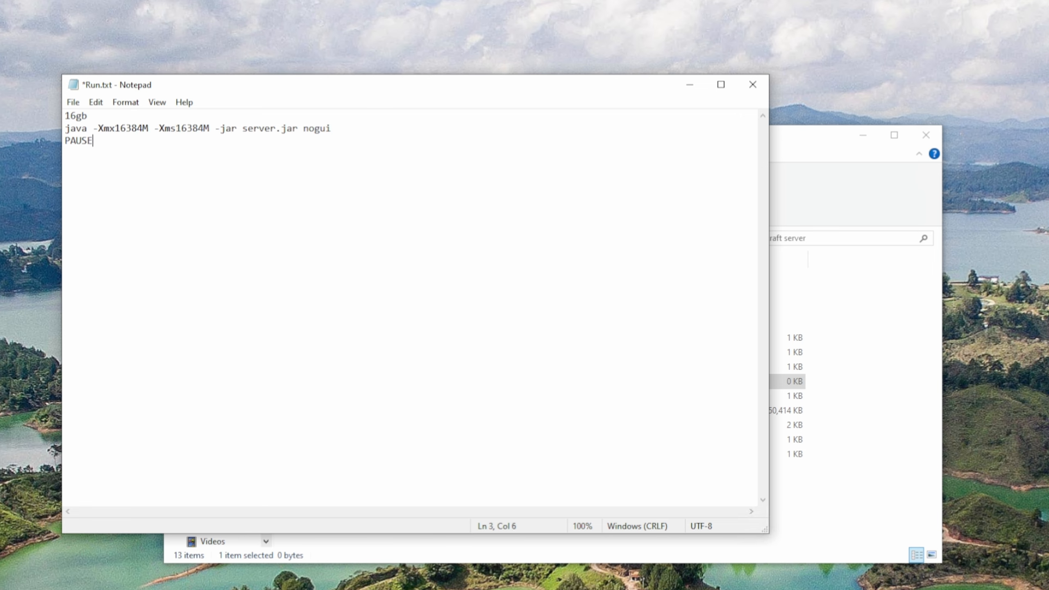
Step: Delete the 16gb note line so that Run.txt begins with the java command
key(BackSpace)
key(BackSpace)
key(BackSpace)
key(BackSpace)
key(BackSpace)
key(Delete)
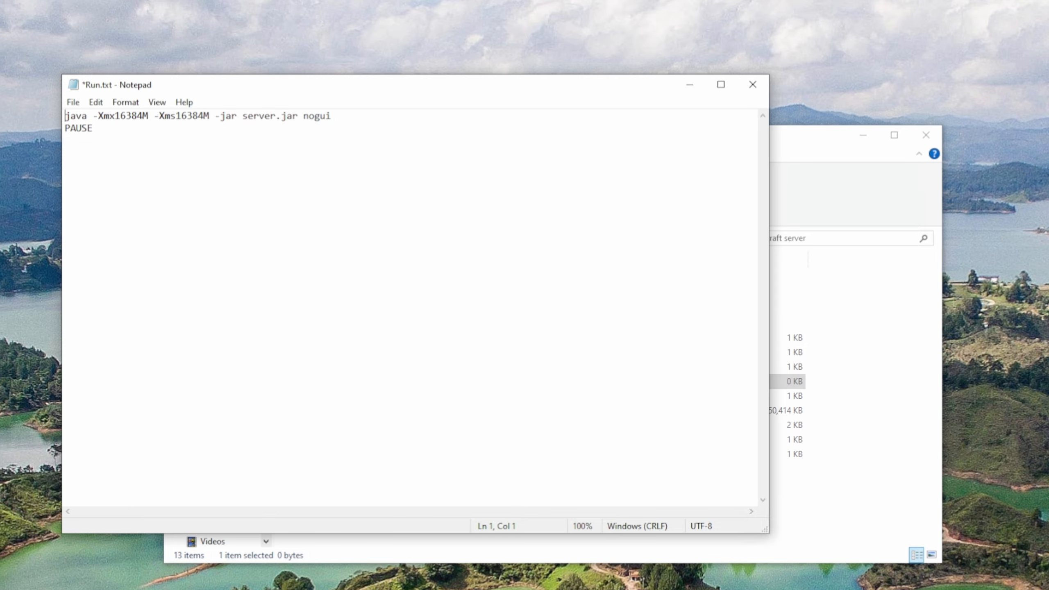
Step: Place Run.txt and the Minecraft server folder side by side and compare the command's jar name with the jar file's name
drag(243, 116, 297, 115)
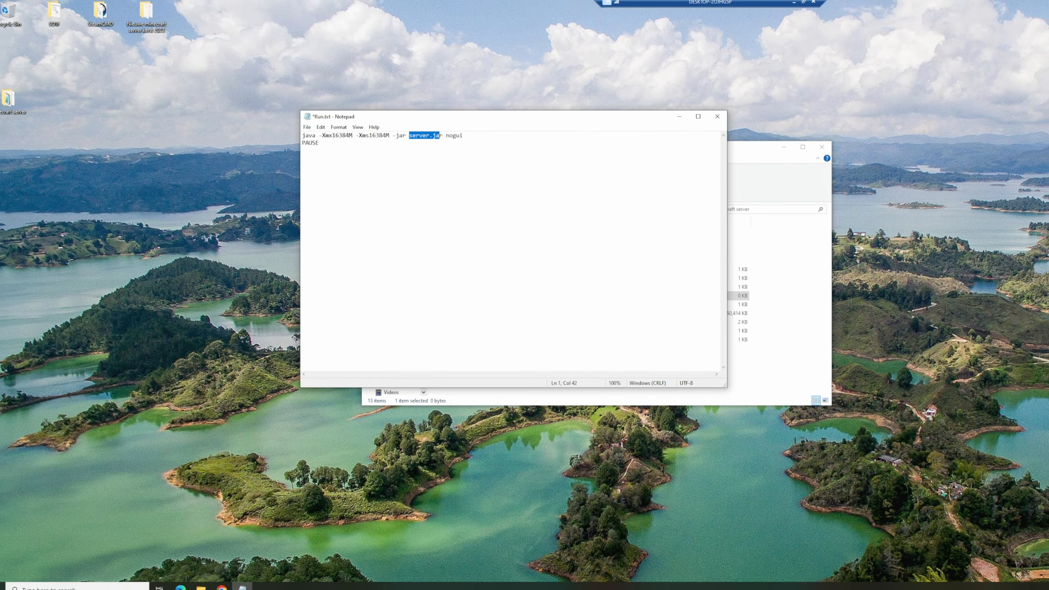
click(440, 136)
drag(409, 136, 218, 181)
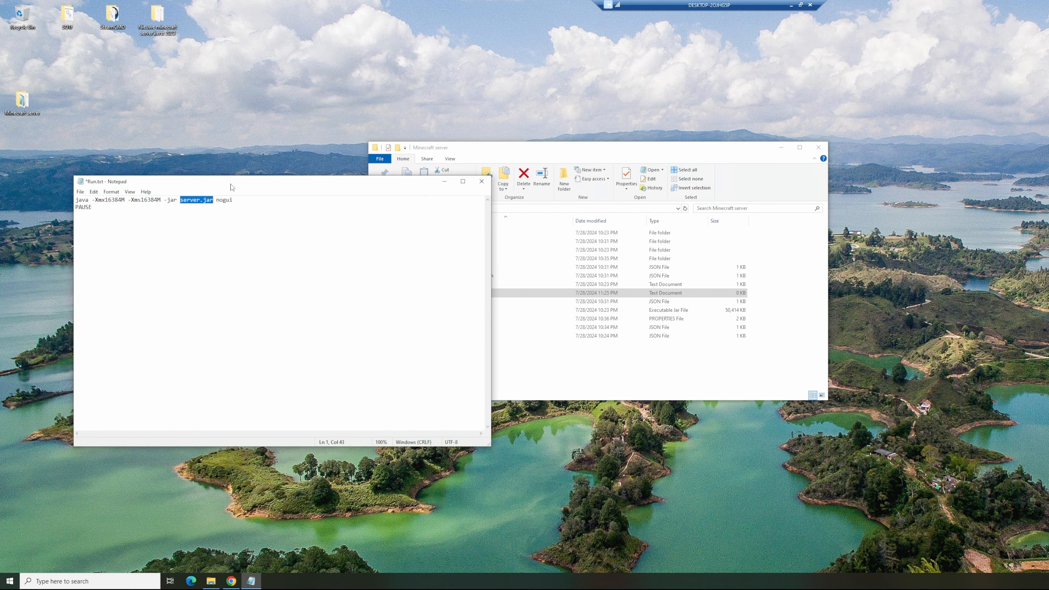
drag(505, 153, 636, 176)
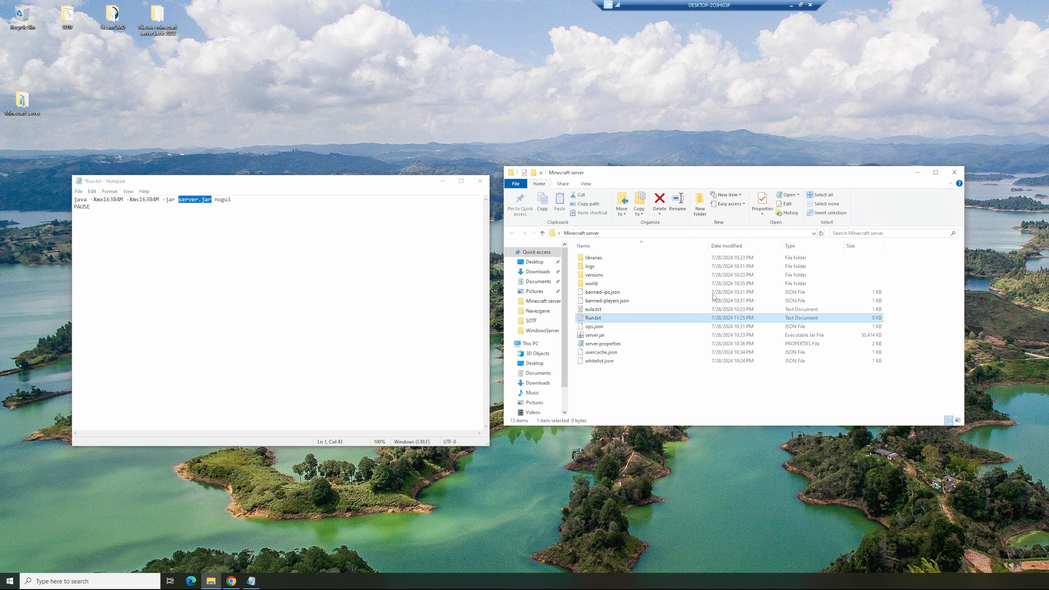
click(594, 337)
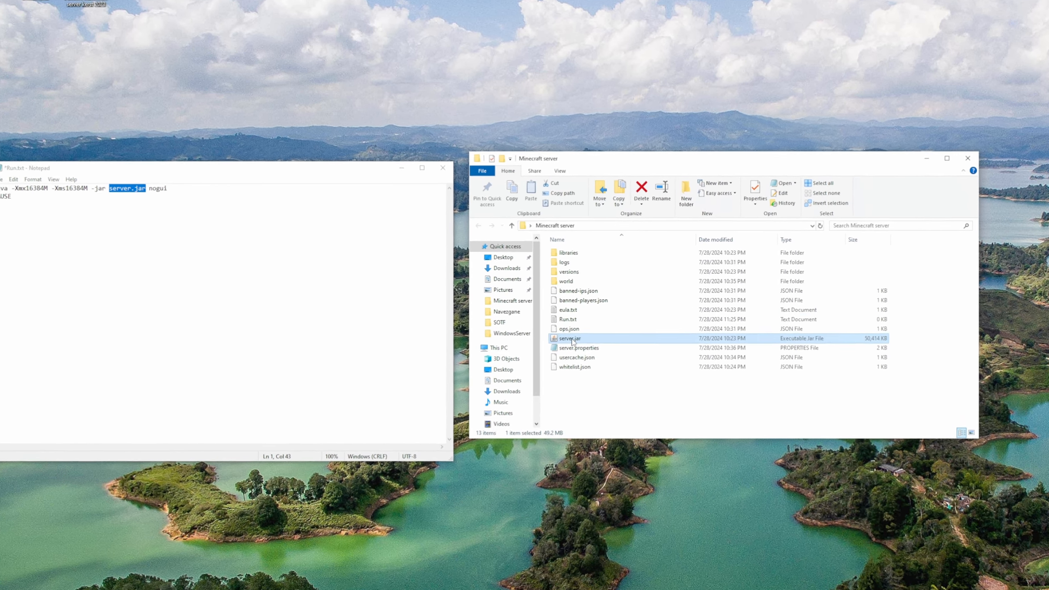
click(567, 339)
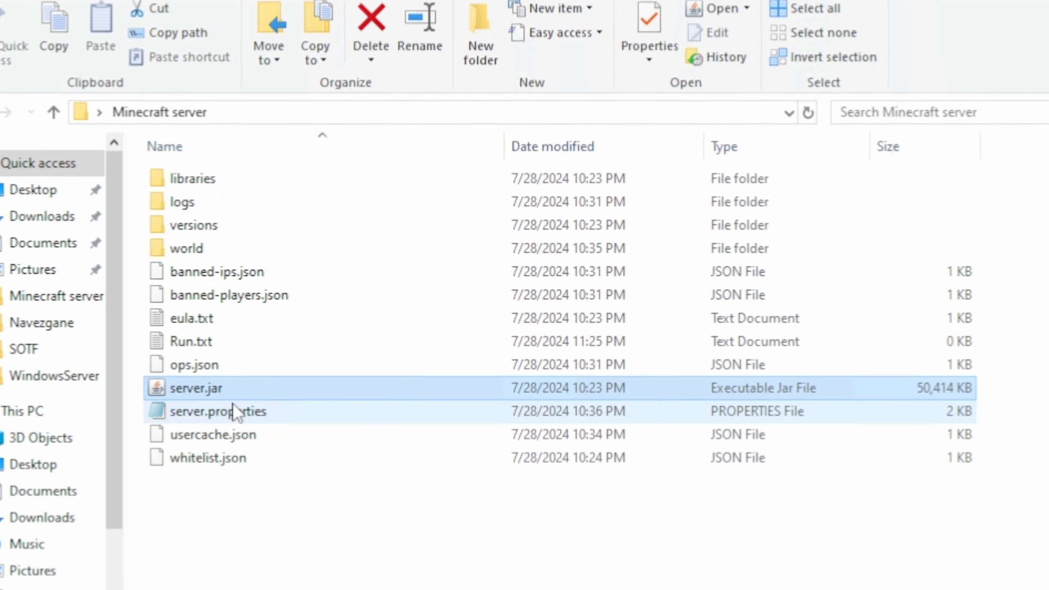
click(562, 338)
drag(225, 388, 117, 394)
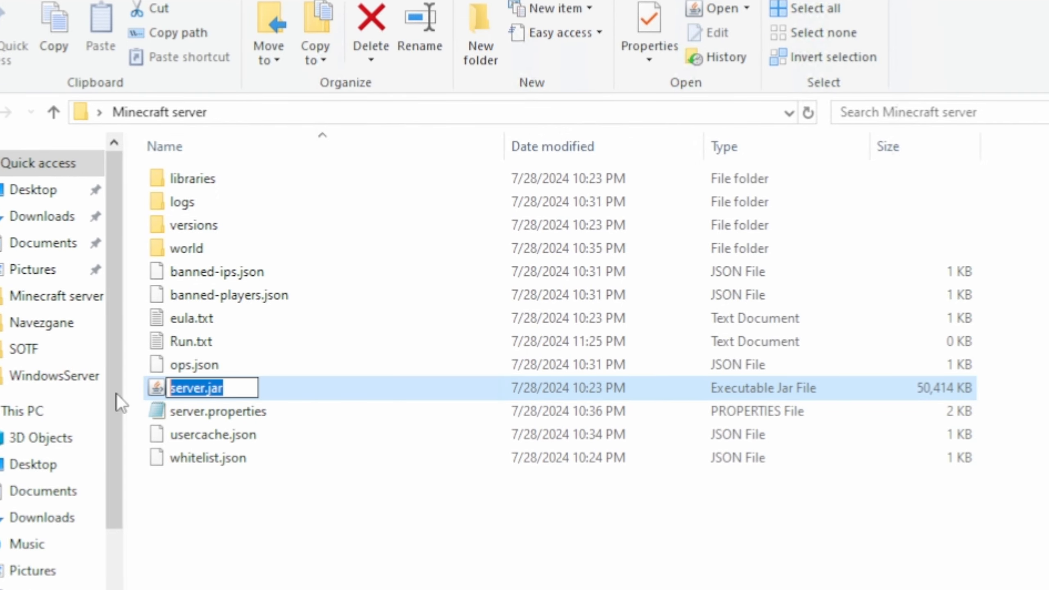
click(239, 519)
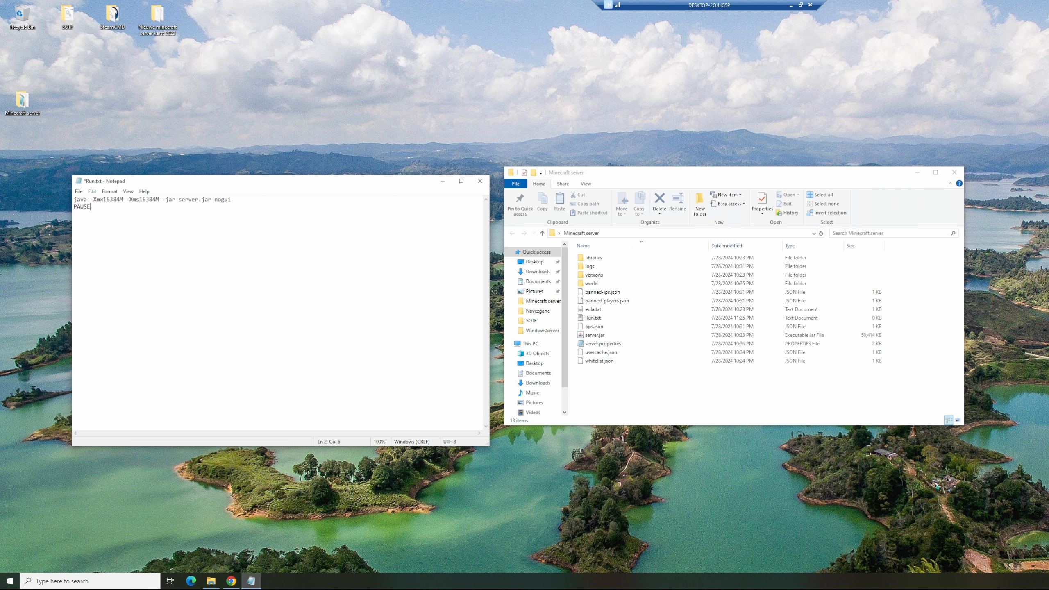
Step: Save Run.txt and close it
click(79, 192)
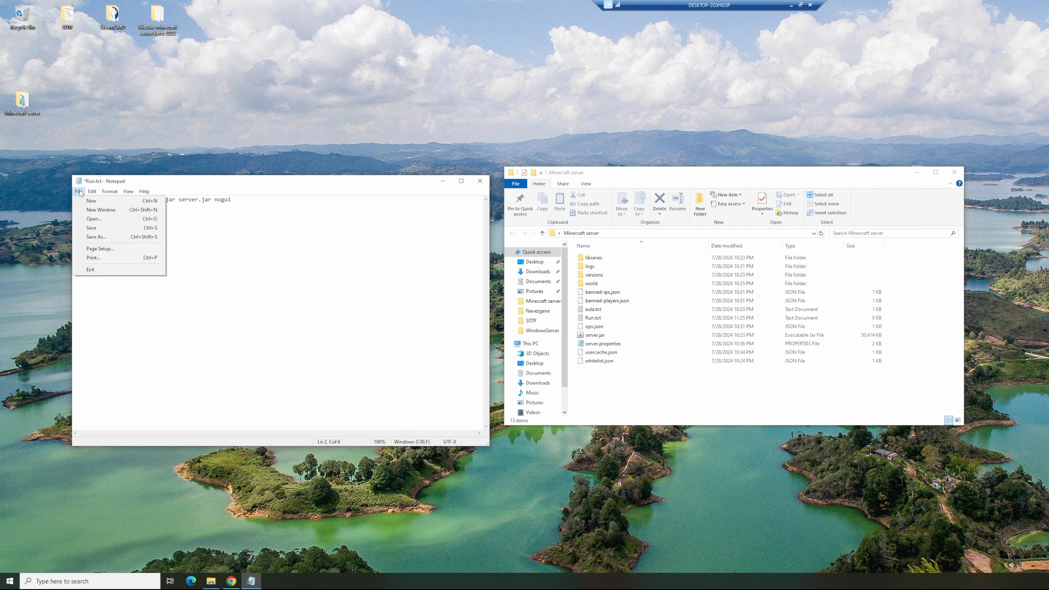
click(78, 192)
click(78, 192)
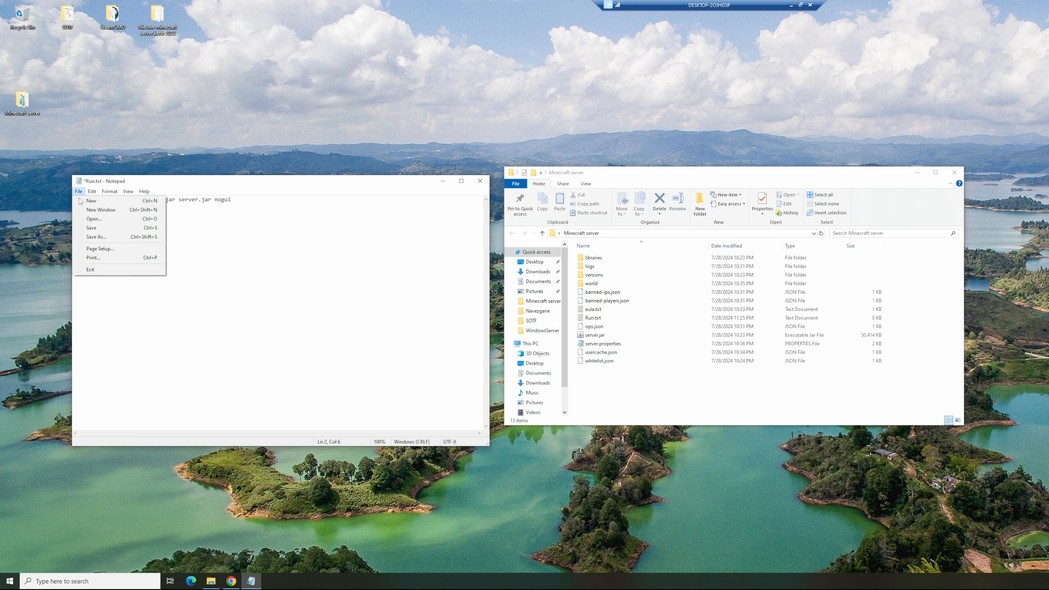
click(93, 230)
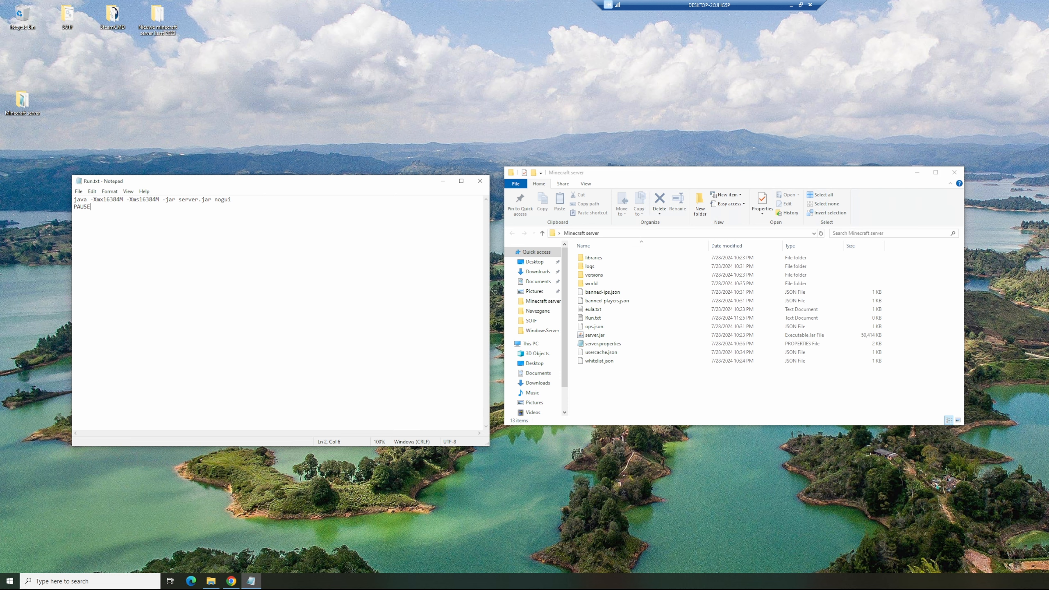
click(480, 182)
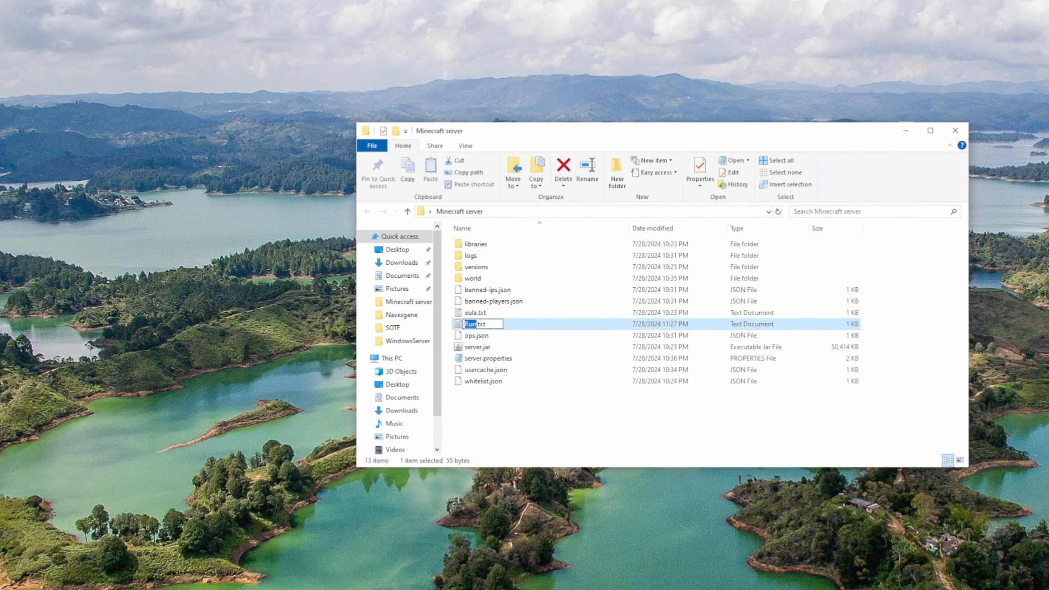
Step: Rename Run.txt to Run.bat and accept the file extension change
key(End)
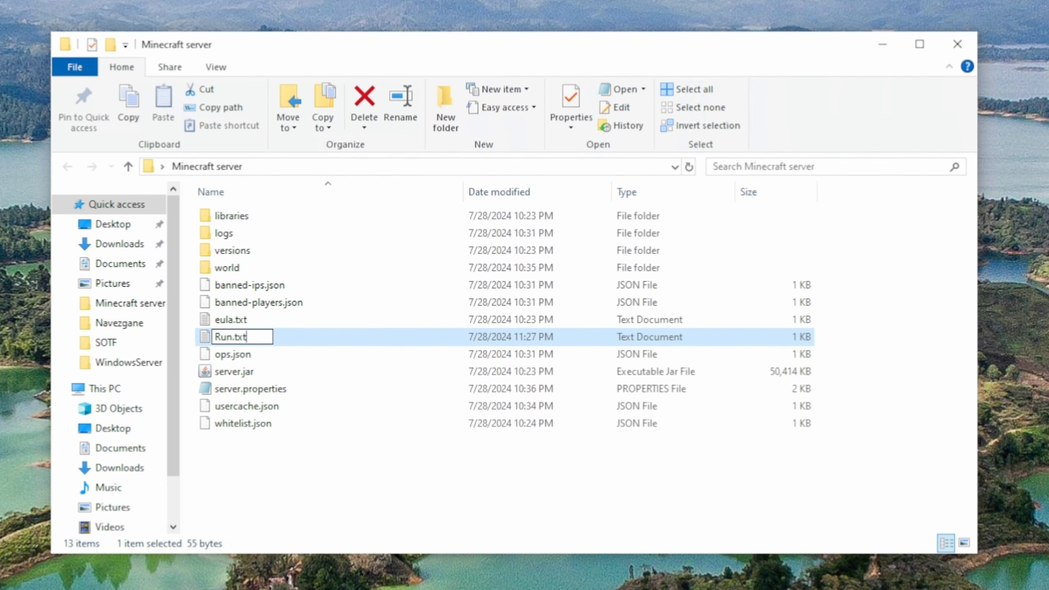
key(BackSpace)
key(BackSpace)
key(BackSpace)
key(BackSpace)
key(BackSpace)
key(BackSpace)
key(BackSpace)
text(Run.bat)
key(Return)
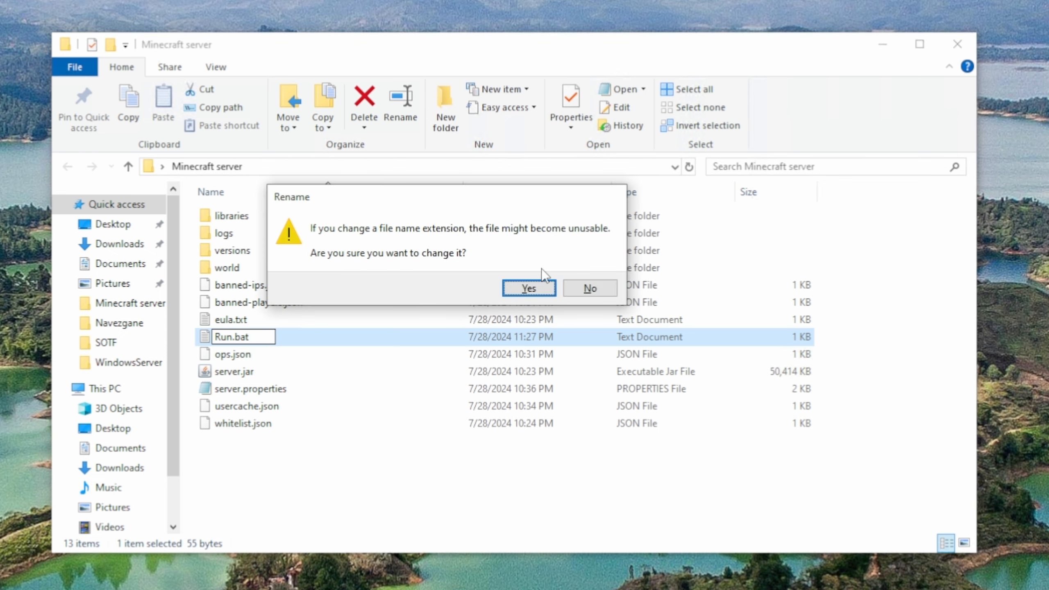
click(531, 292)
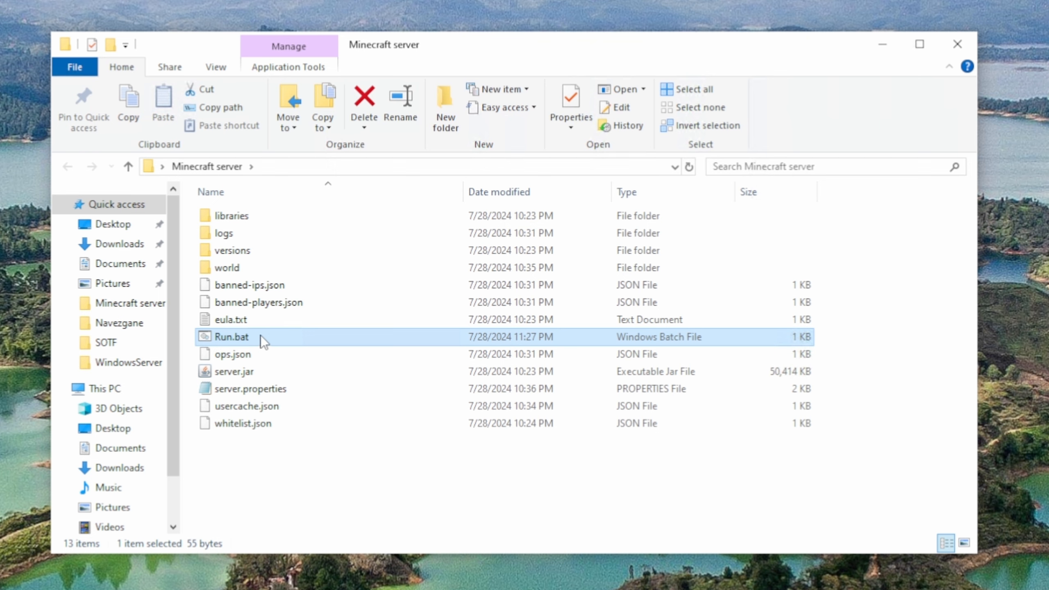
Step: Hide file name extensions in the Minecraft server folder and show them again
click(216, 67)
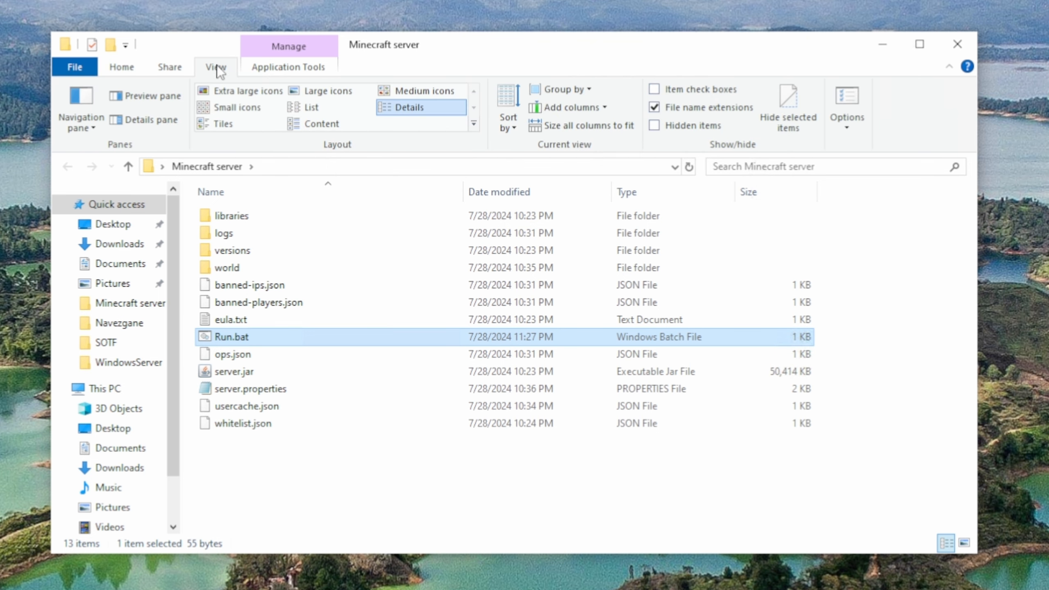
click(654, 108)
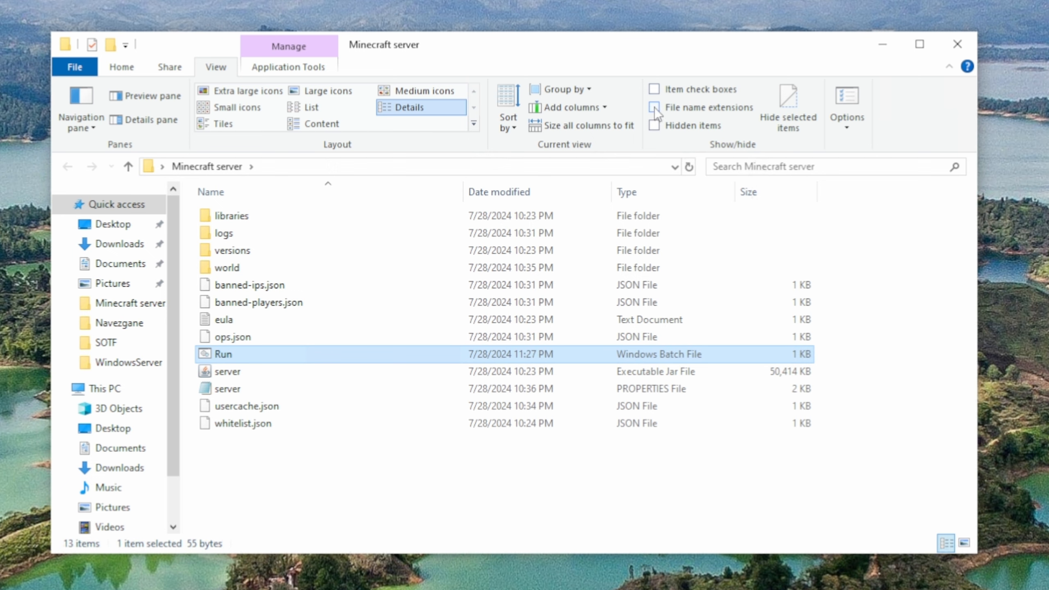
click(656, 107)
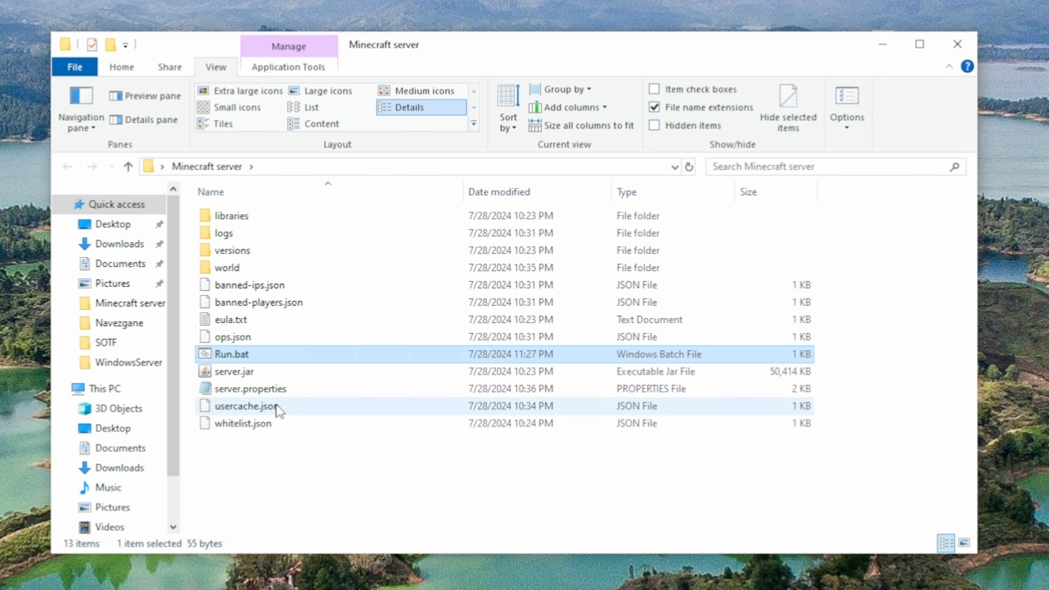
Step: Launch the server with Run.bat, move its console window clear of the desktop corner, and check the last line of the startup log
right_click(232, 351)
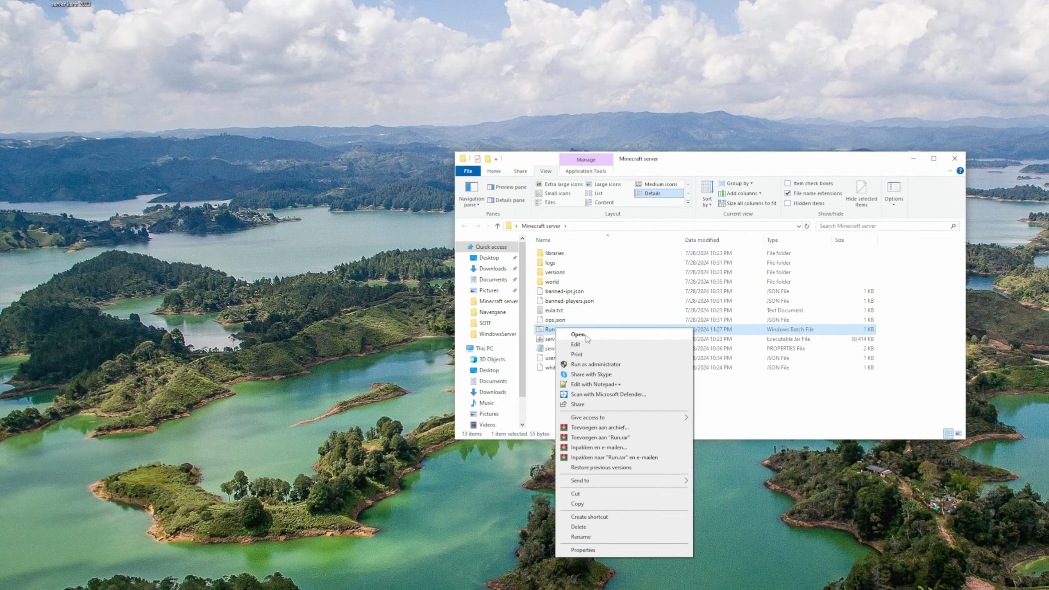
click(587, 336)
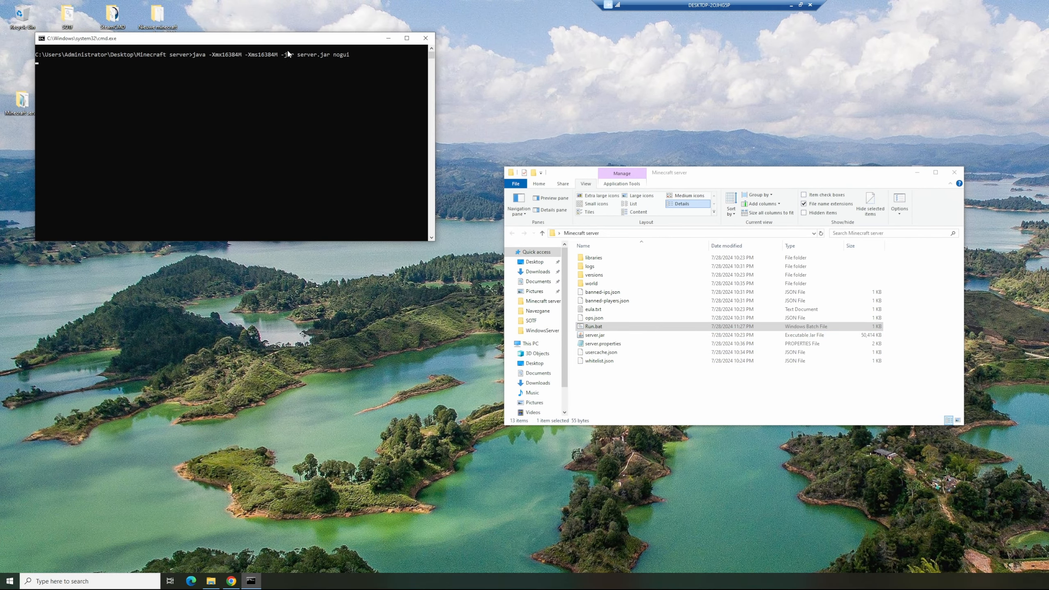
drag(291, 40, 364, 139)
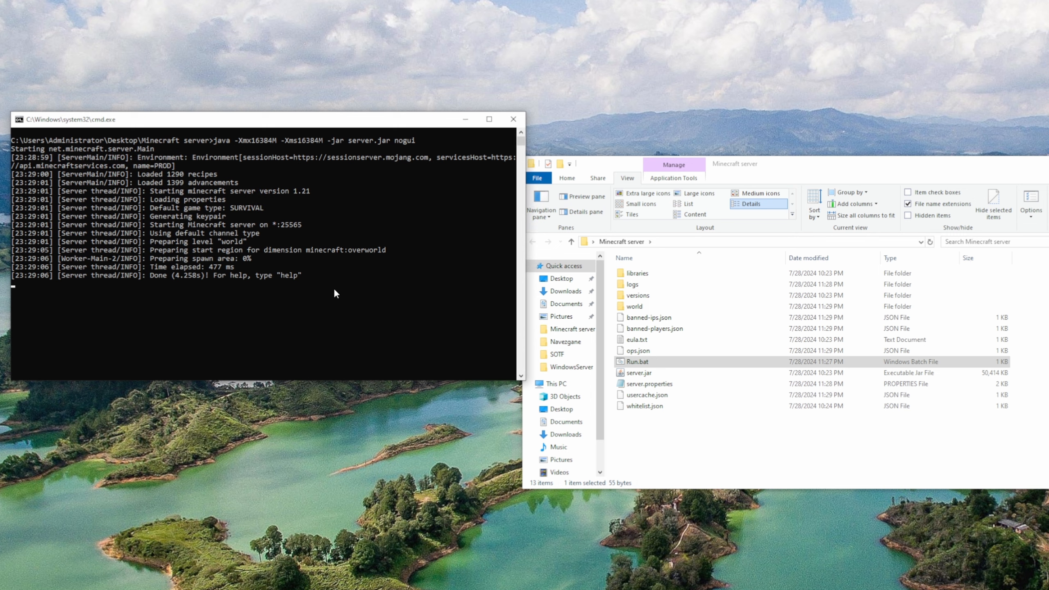
click(152, 276)
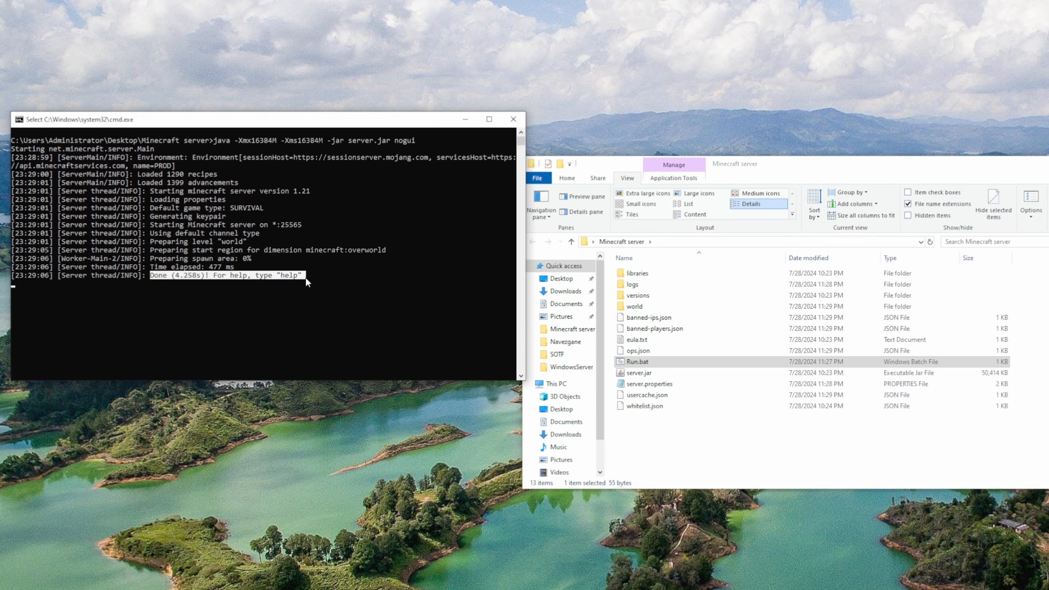
click(305, 292)
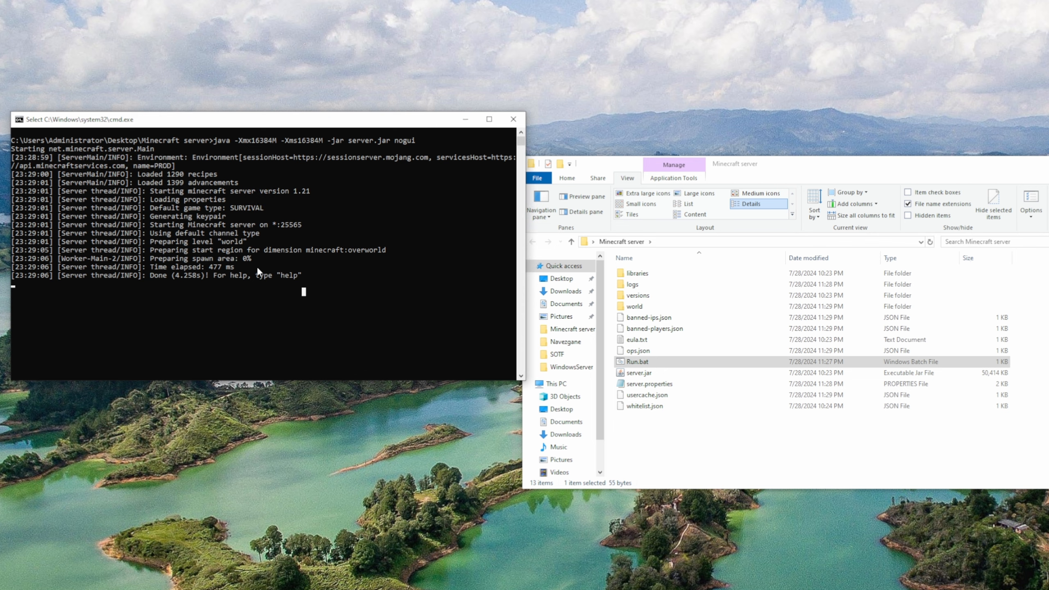
Step: Open Task Manager and examine the computer's memory usage while the server is running
right_click(2, 588)
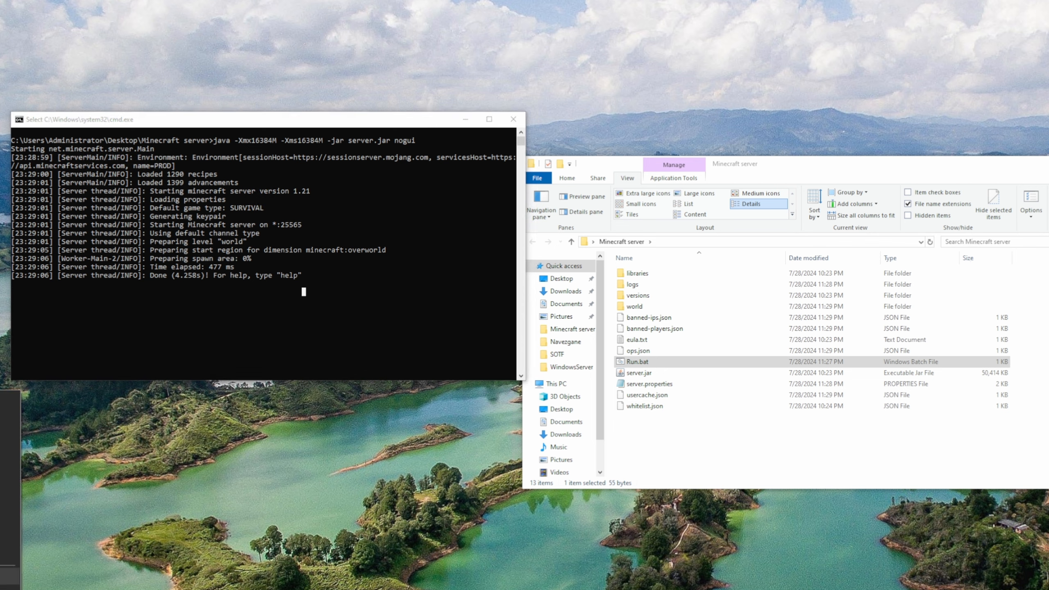
click(8, 577)
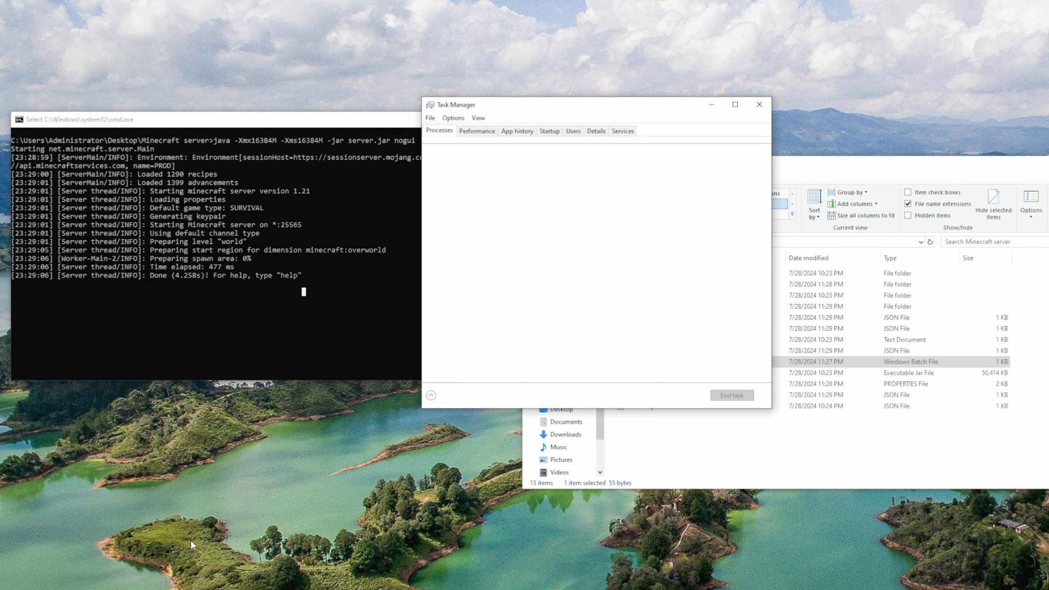
click(479, 132)
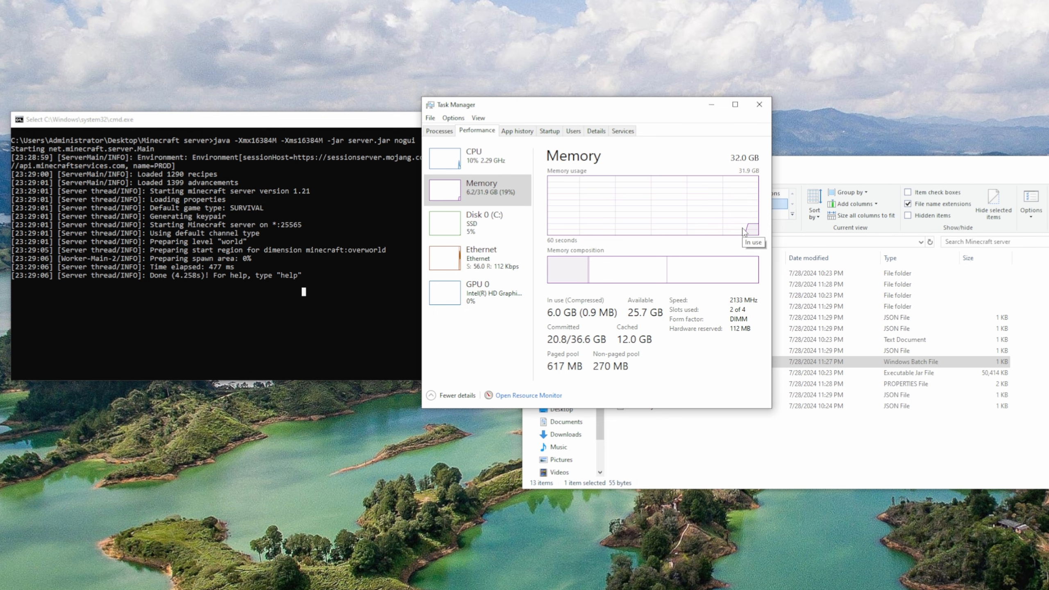